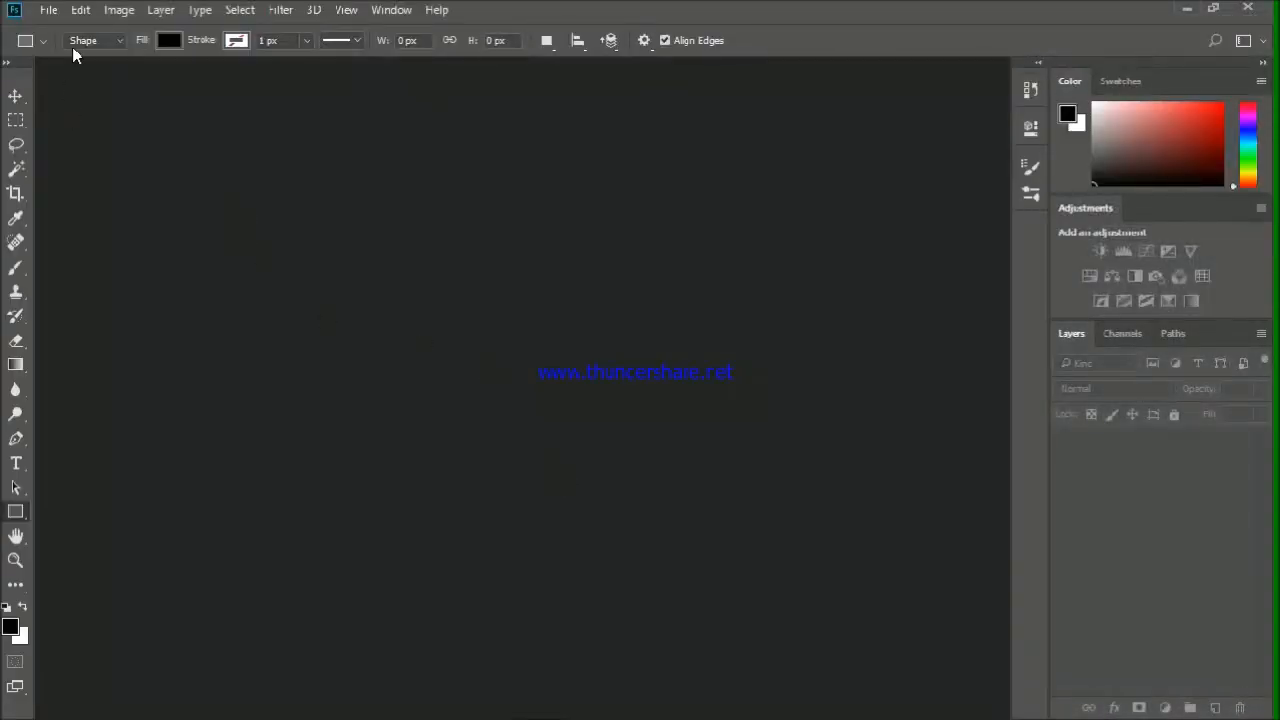
Open the portrait image 002.jpg.
left_click(48, 10)
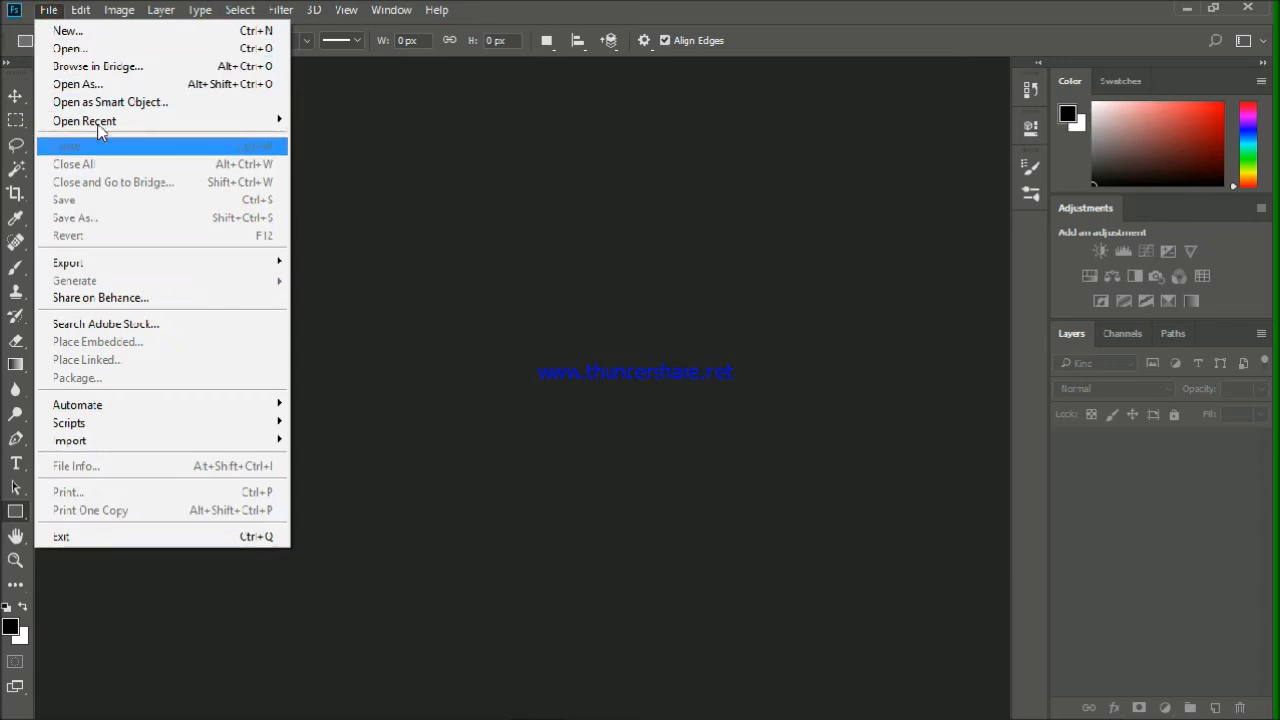
left_click(115, 49)
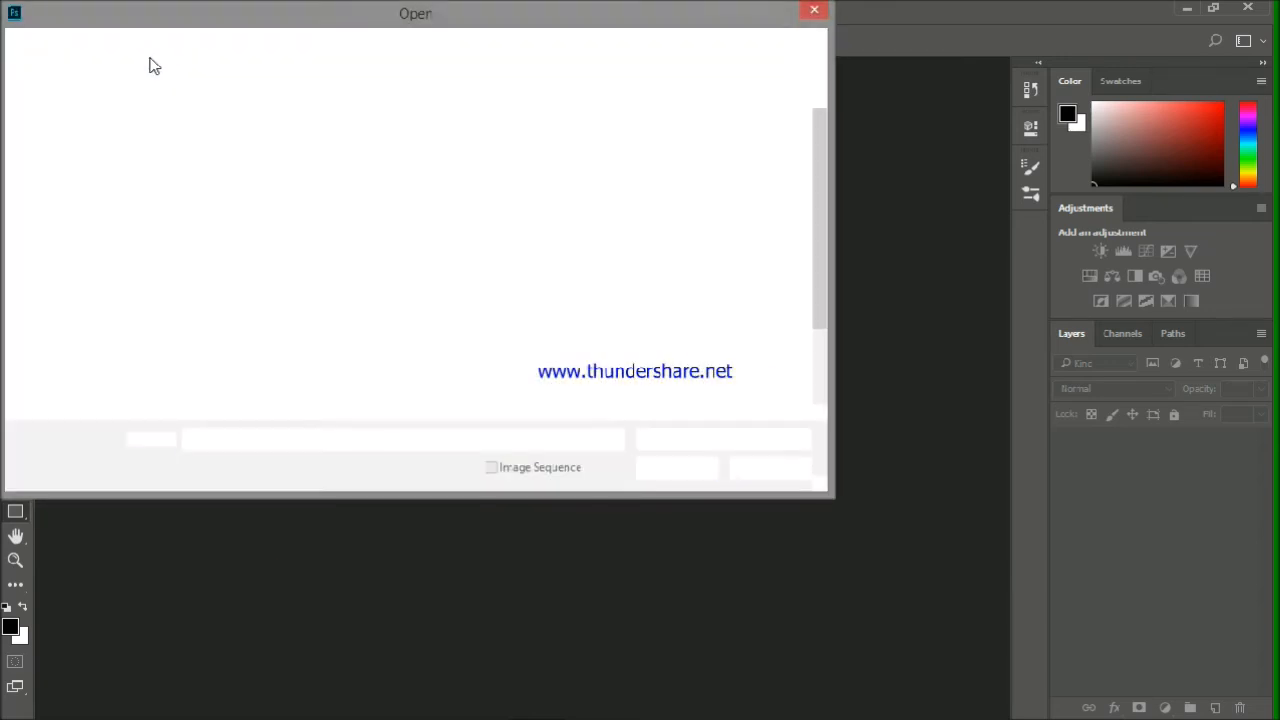
left_click(324, 144)
left_click(690, 472)
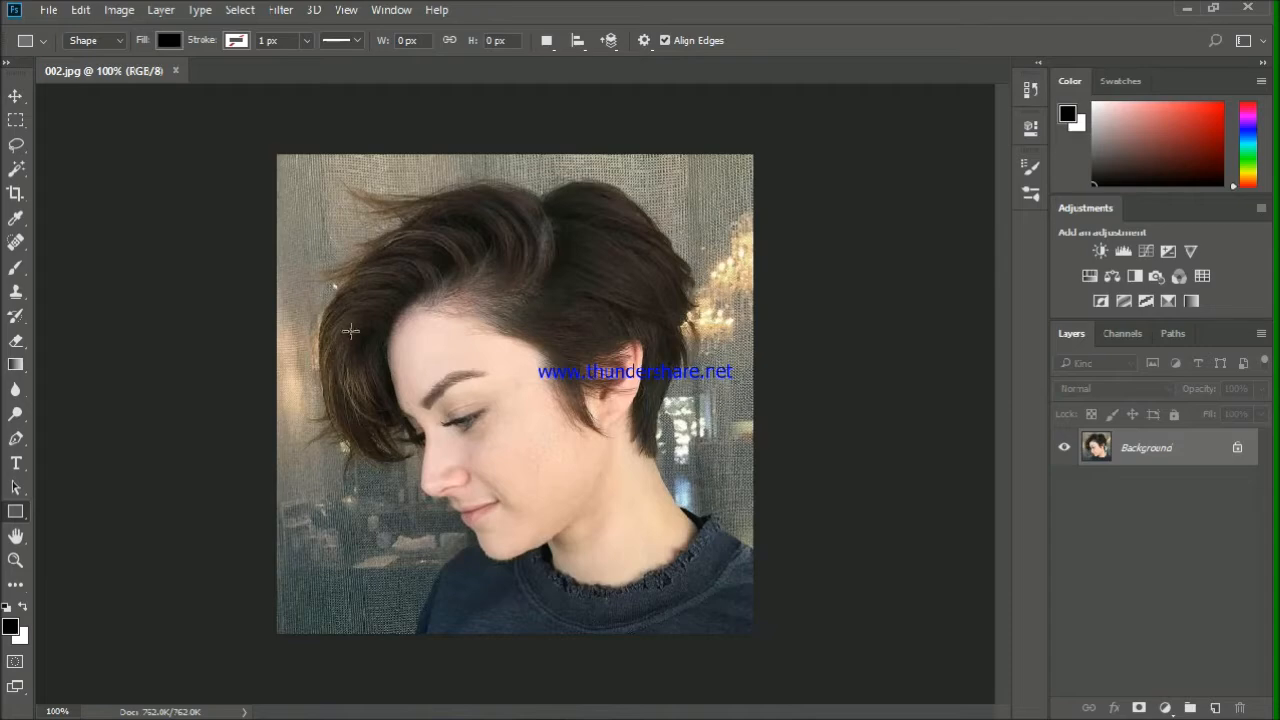
Trace a closed Pen tool path around the woman's sweater, face and hair, extending beyond the image's lower and right edges.
key("p")
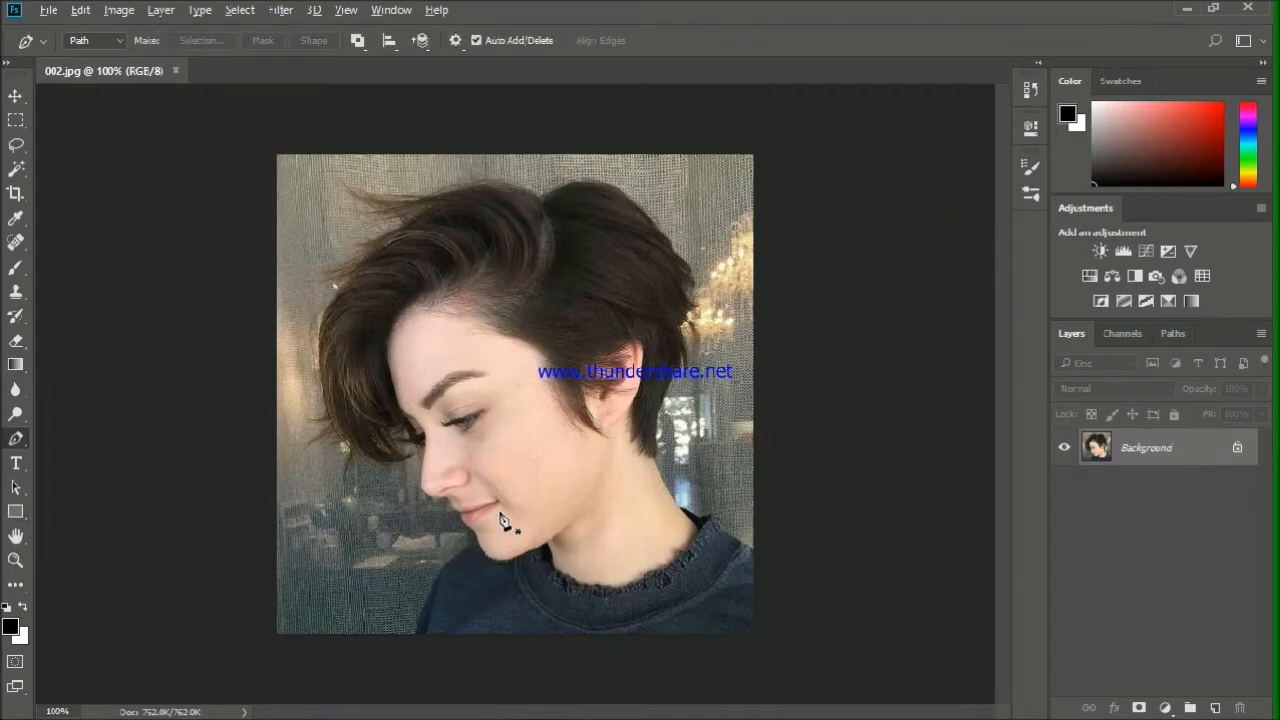
scroll(509, 520, "up", 4, "alt")
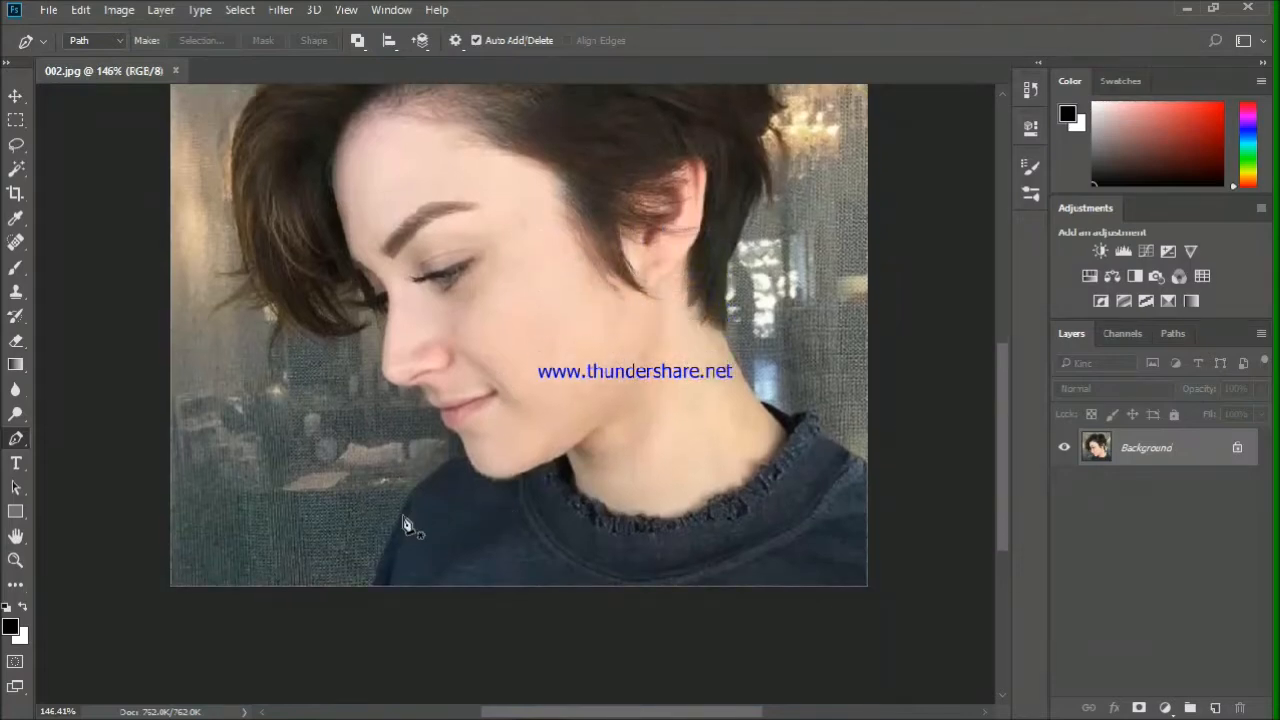
scroll(414, 525, "up", 2, "alt")
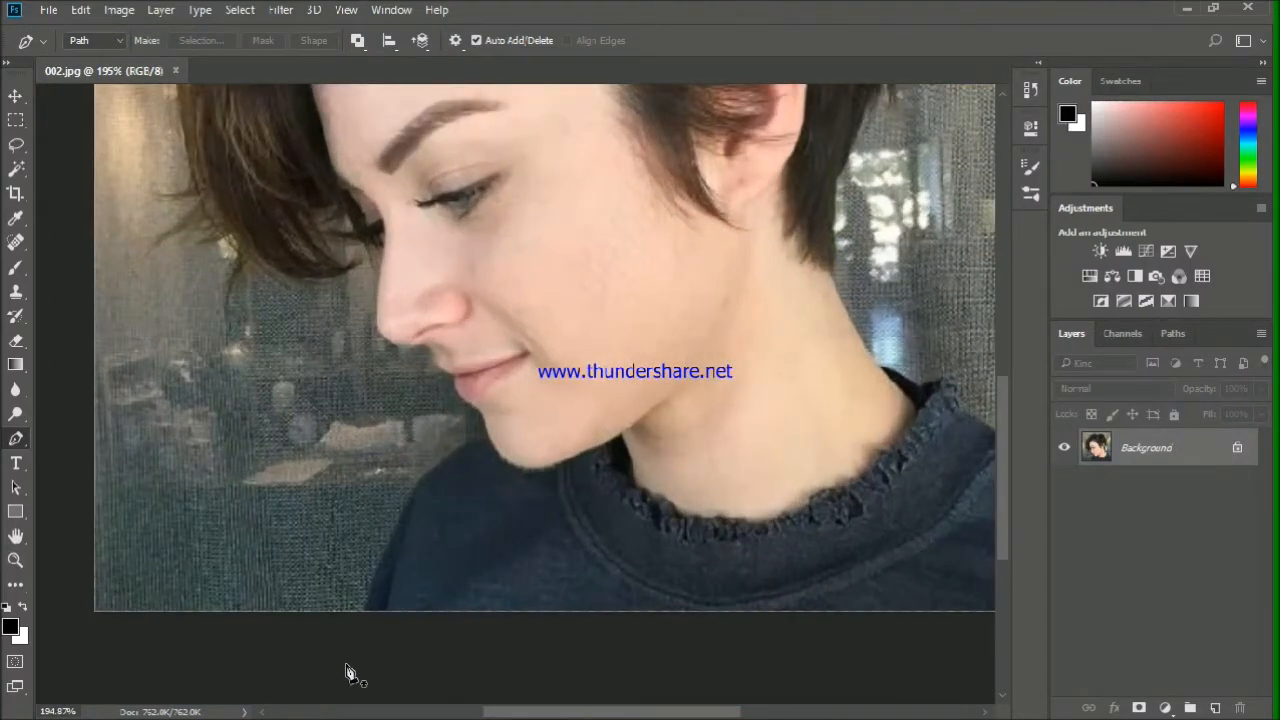
left_click(353, 649)
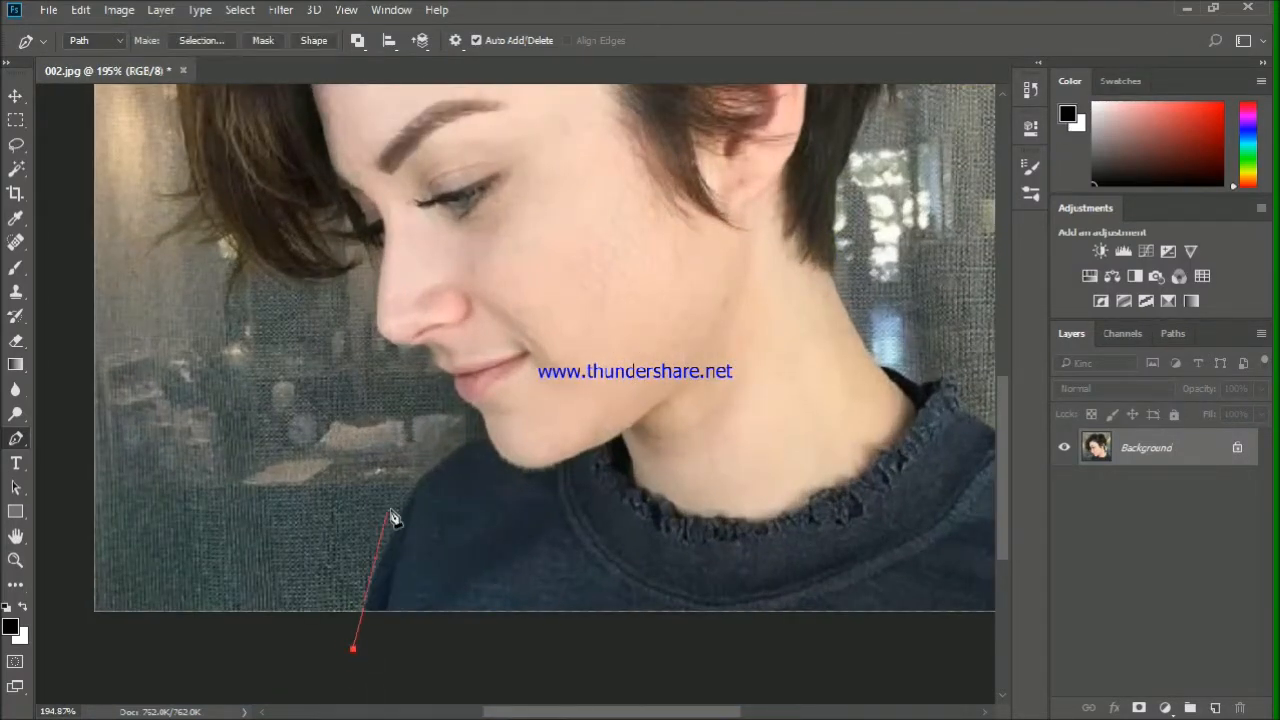
left_click_drag(420, 481, 466, 401)
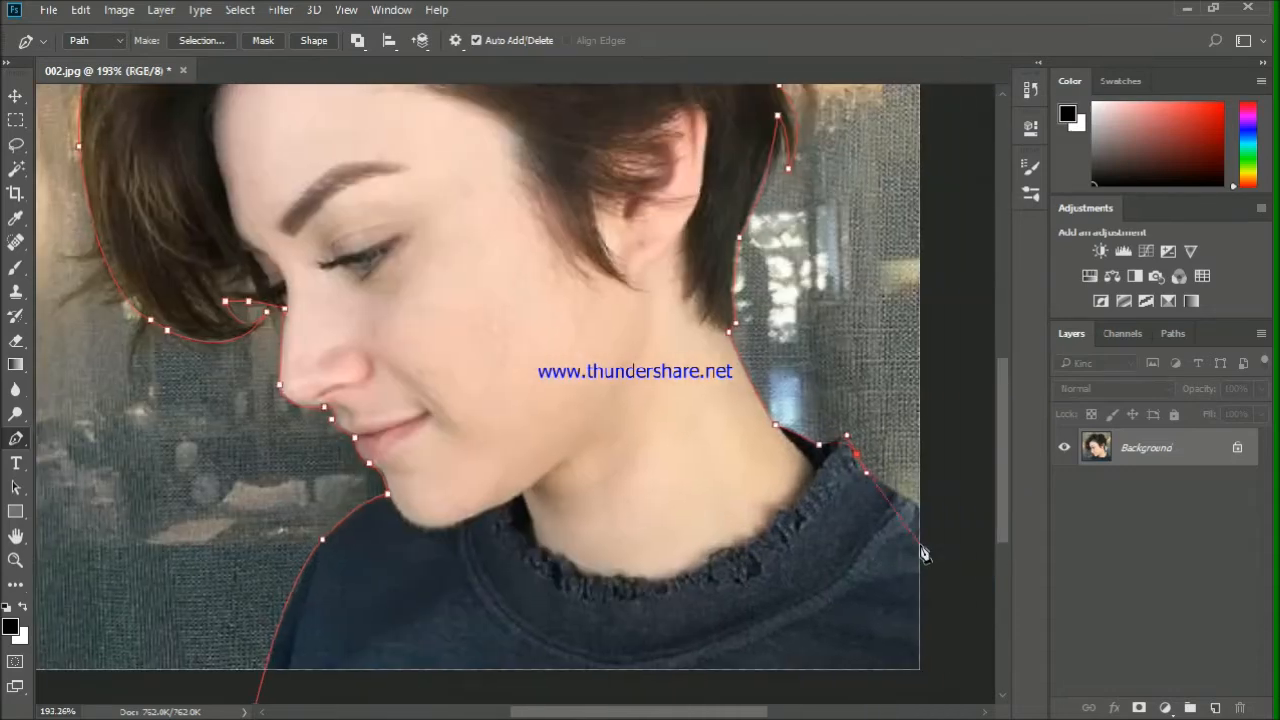
left_click_drag(936, 534, 939, 558)
left_click(940, 632)
left_click(923, 685)
scroll(294, 686, "down", 2)
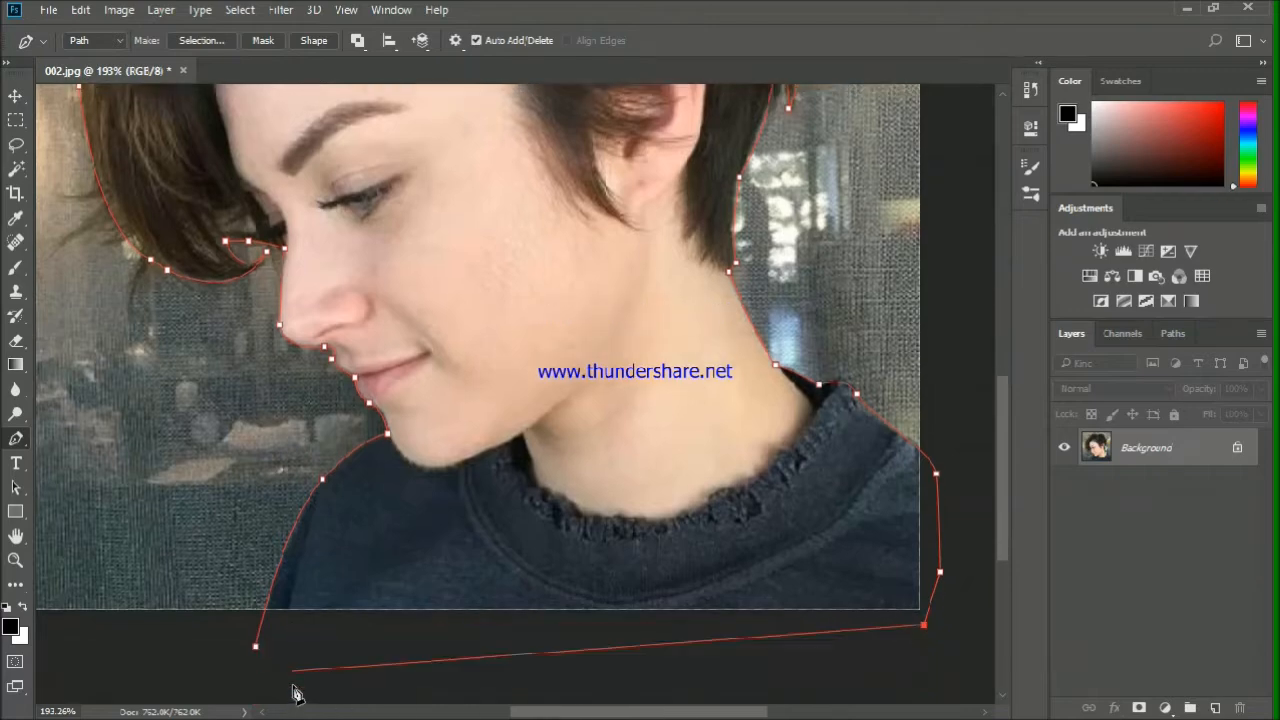
left_click(257, 649)
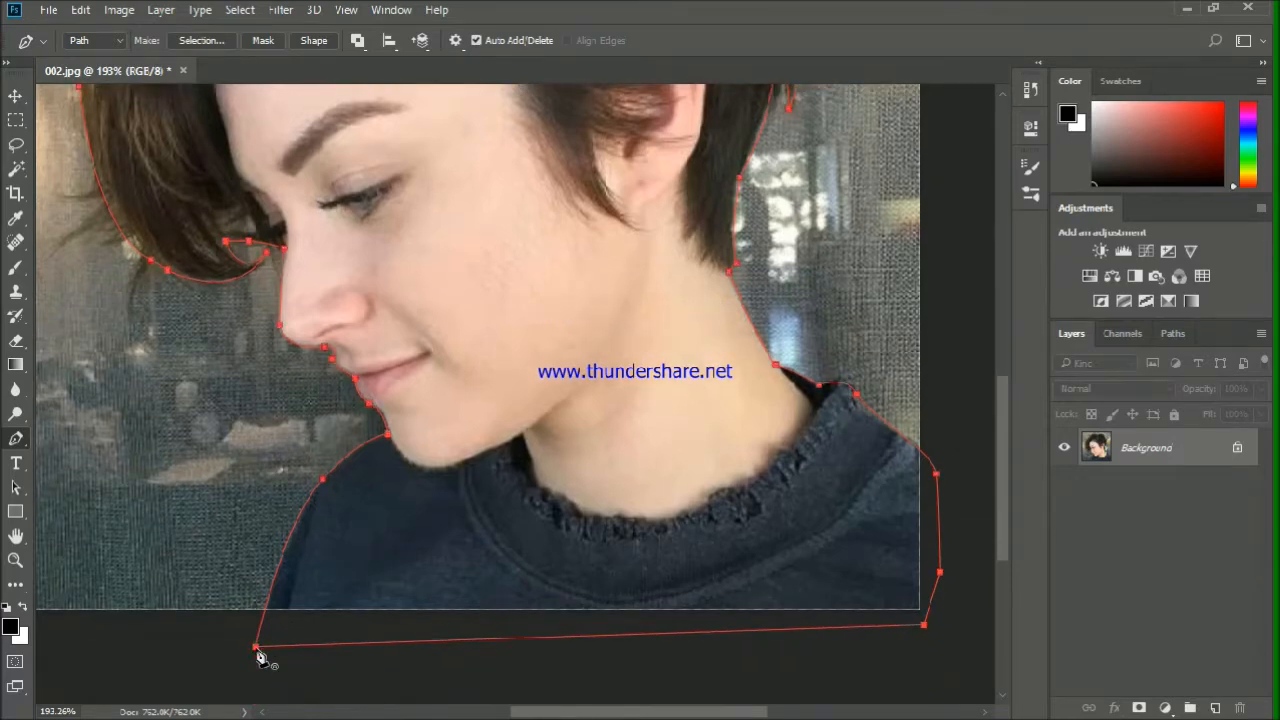
Convert the closed path around the woman into a selection.
scroll(552, 234, "down", 4)
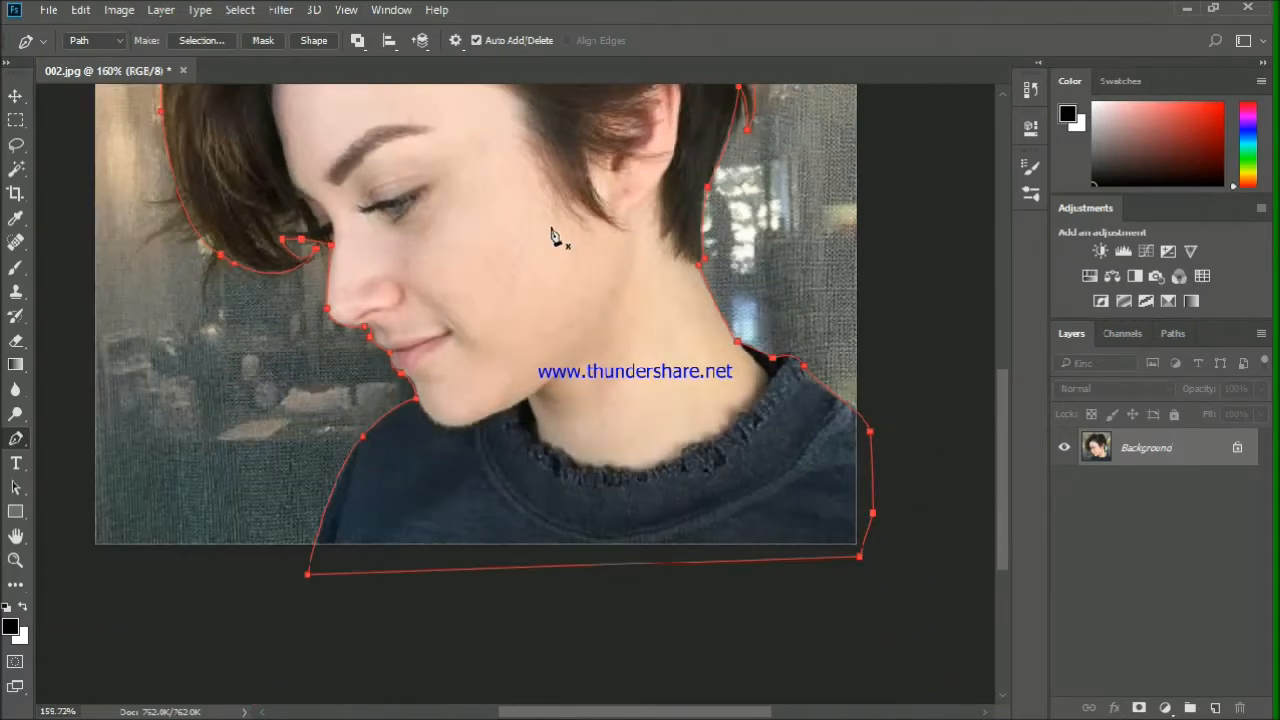
scroll(505, 200, "up", 2)
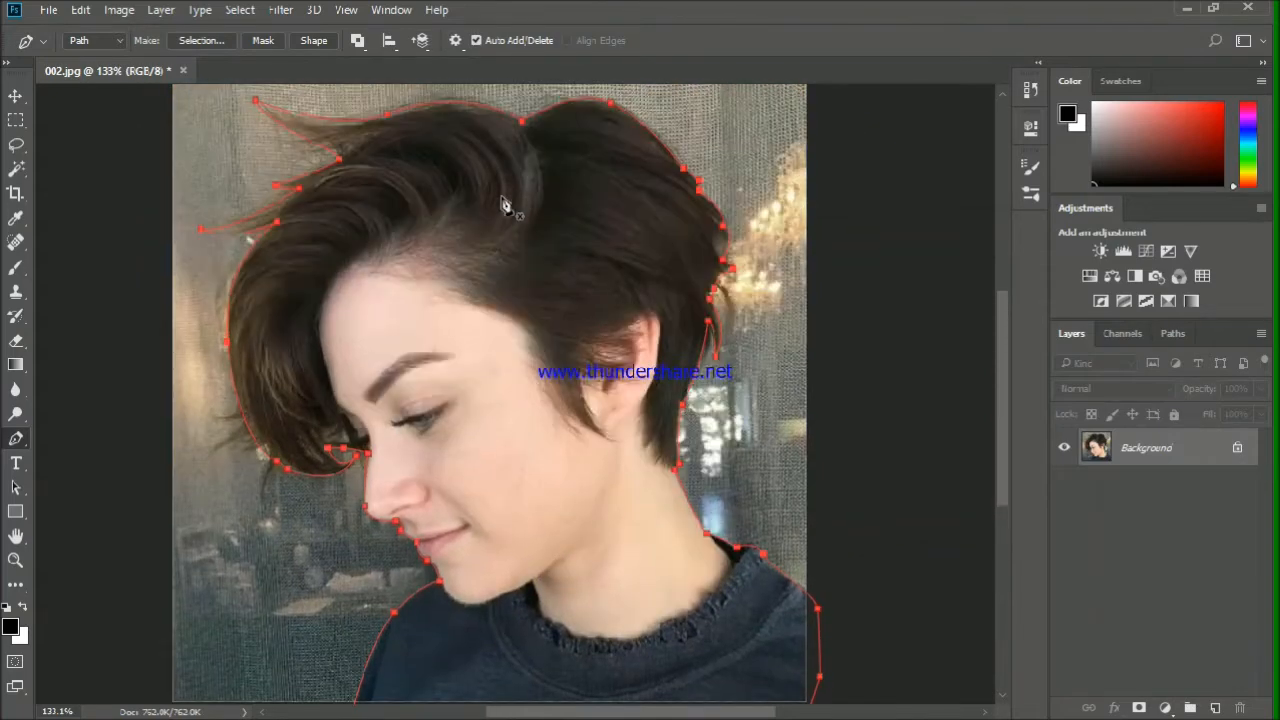
right_click(496, 211)
left_click(557, 298)
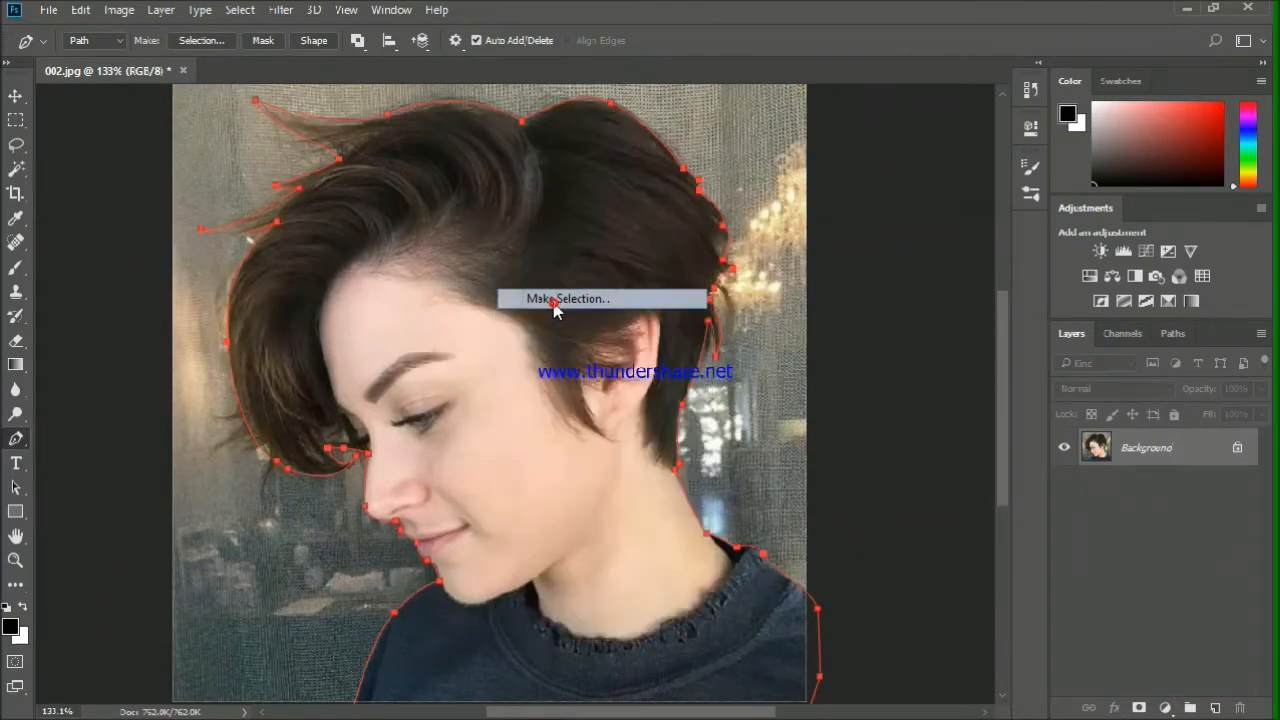
left_click(737, 193)
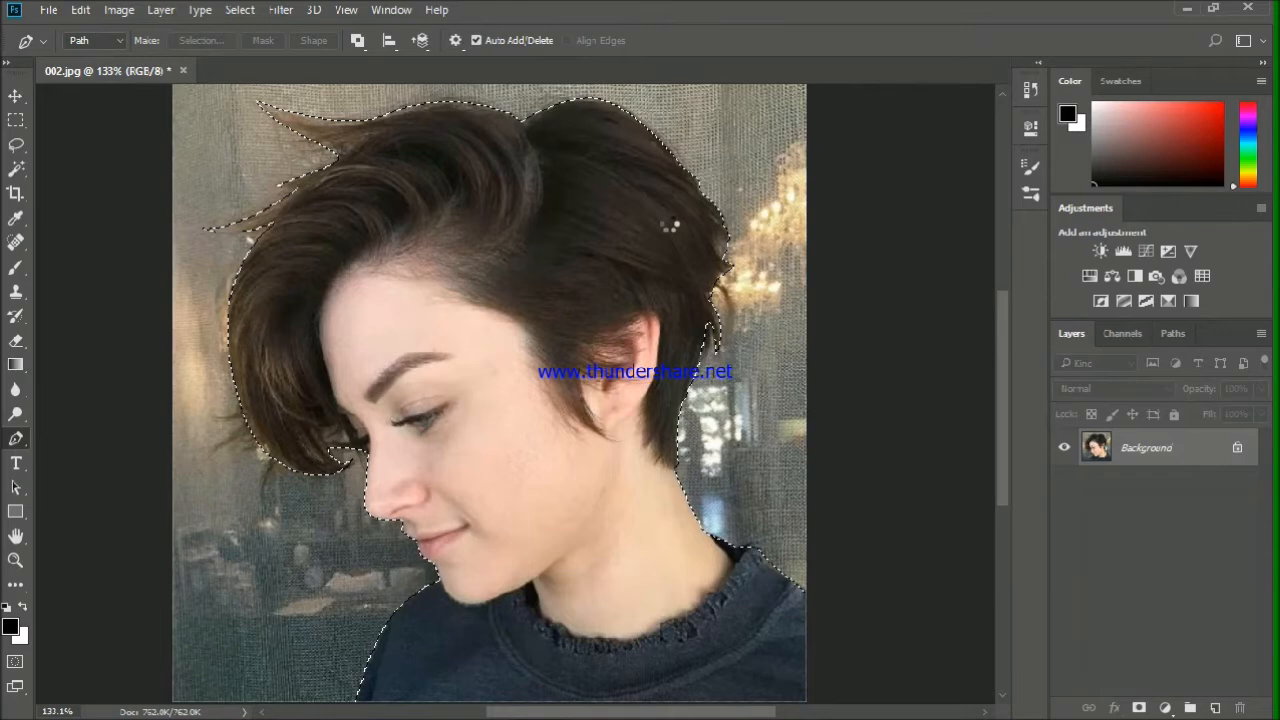
Create a new document at the clipboard's size, with dimensions in inches and a resolution of 1500 pixels/inch.
key("ctrl+n")
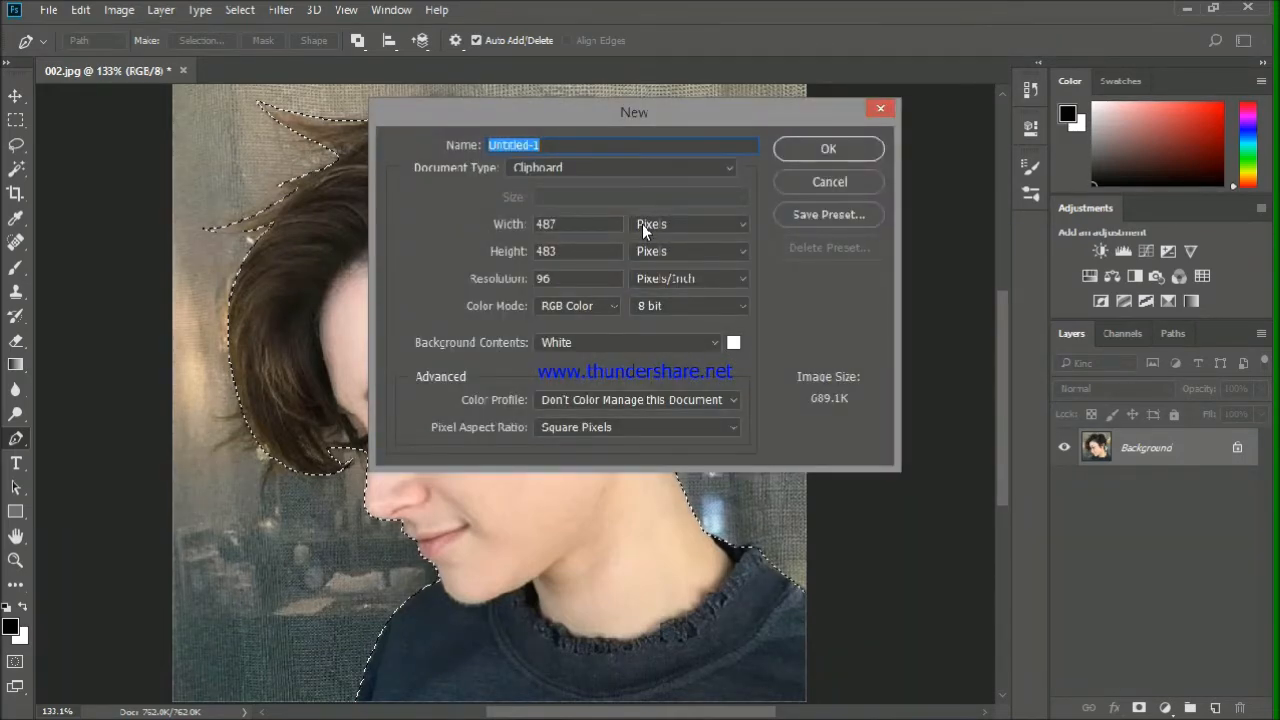
left_click(679, 224)
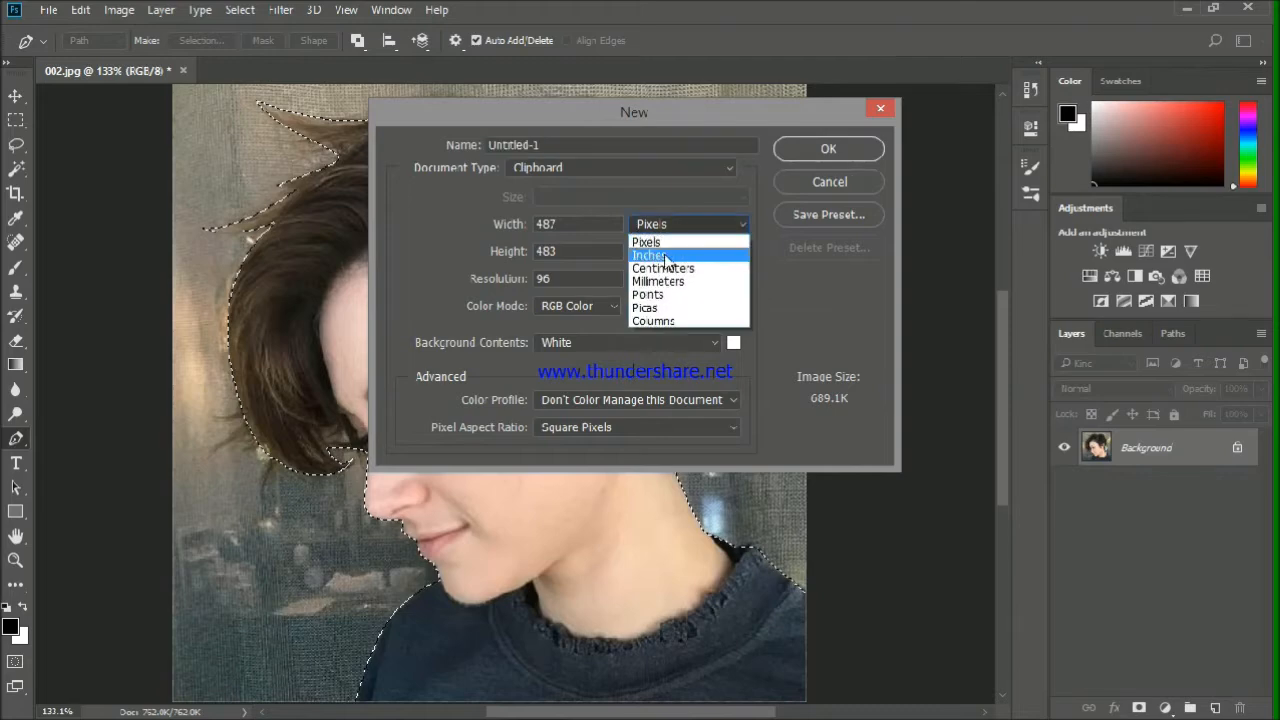
left_click(665, 249)
left_click(583, 280)
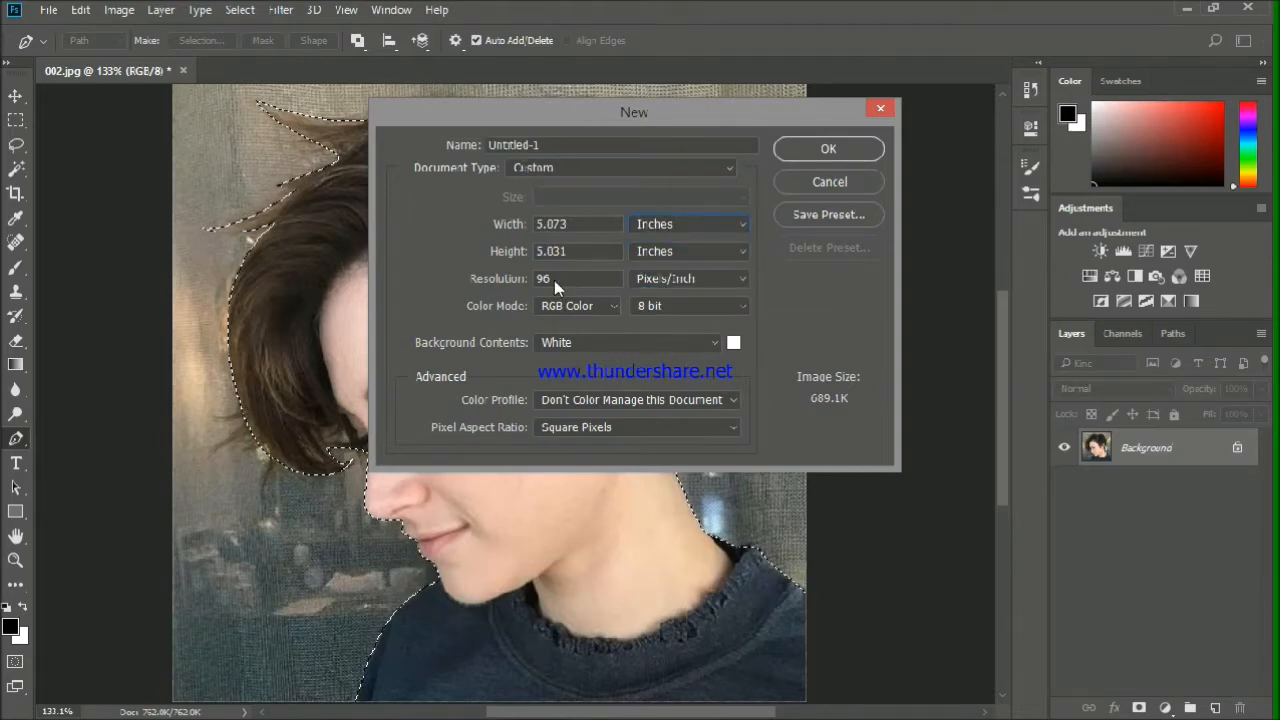
left_click_drag(555, 280, 533, 280)
type("1500")
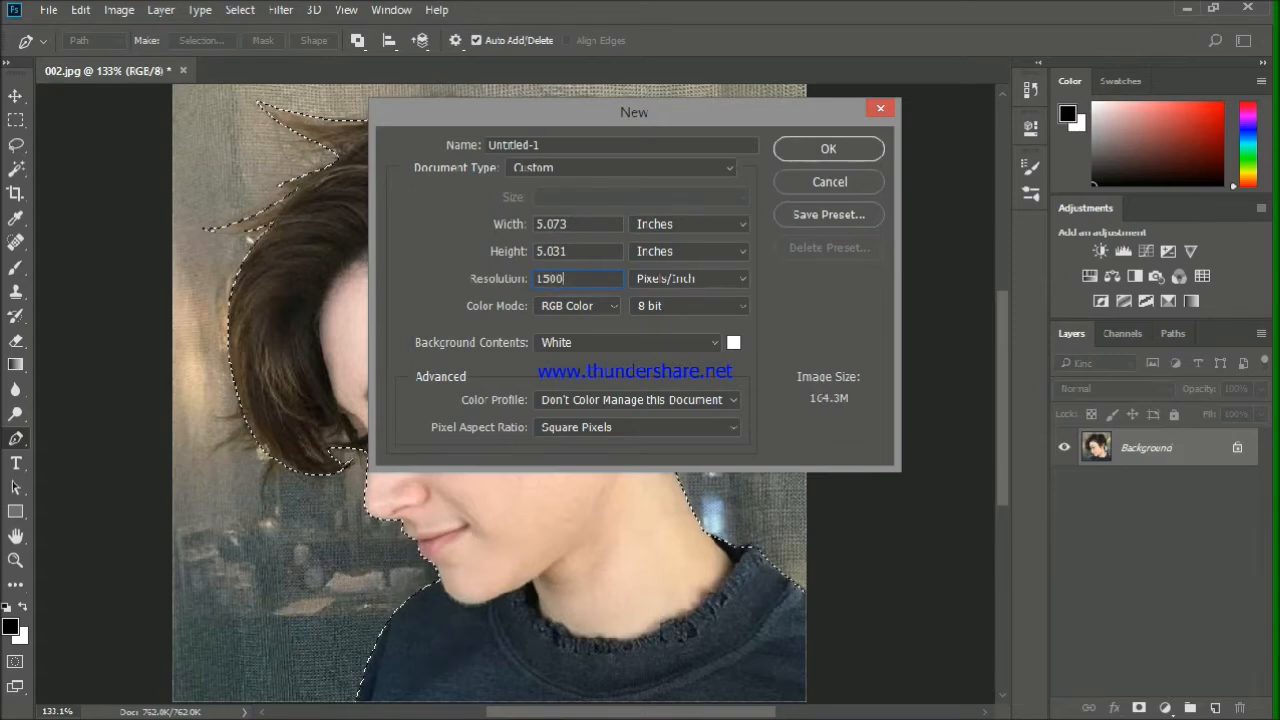
key("Return")
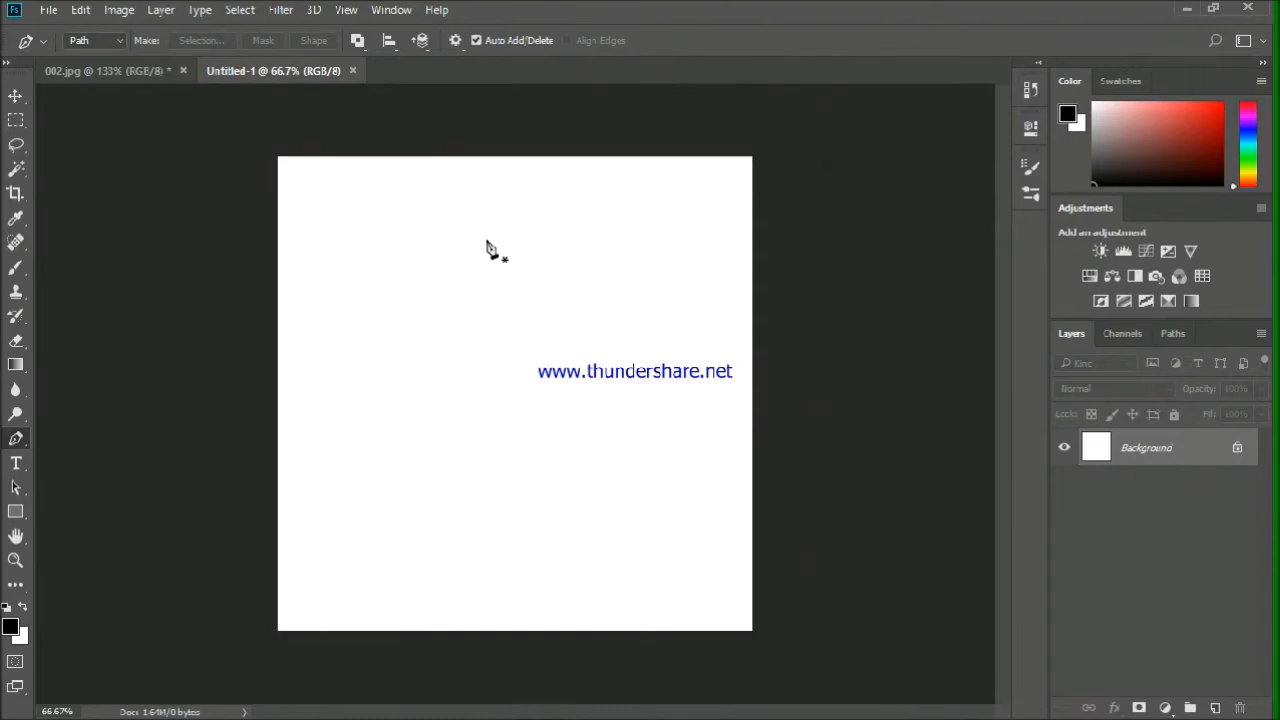
Paste the cut-out woman onto a new layer and scale her up to fill most of the white canvas.
key("ctrl+shift+alt+n")
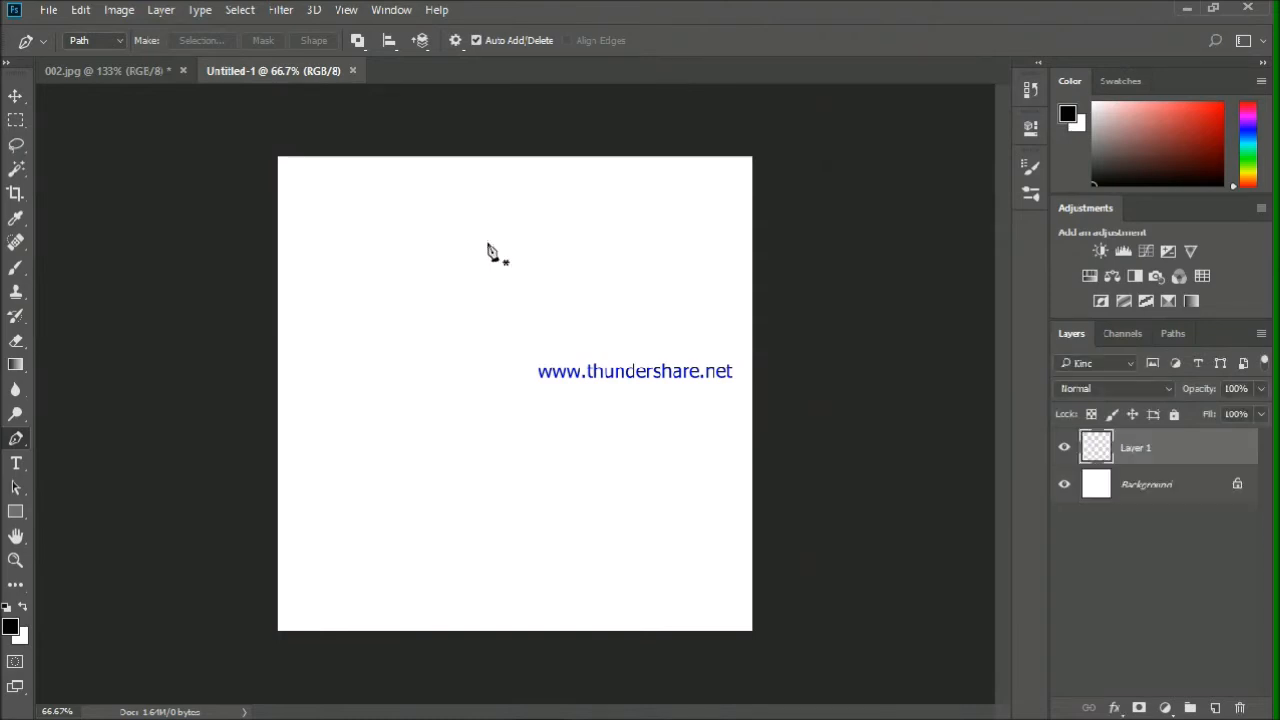
key("ctrl+v")
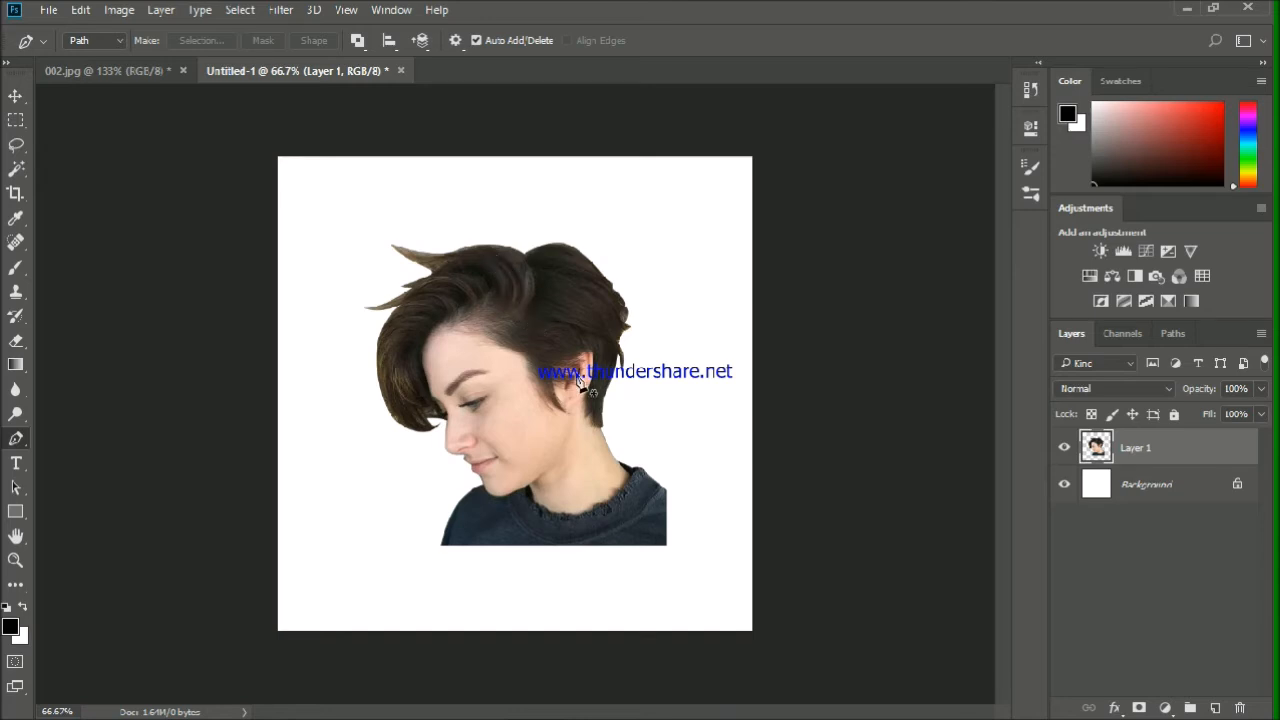
key("v")
key("ctrl")
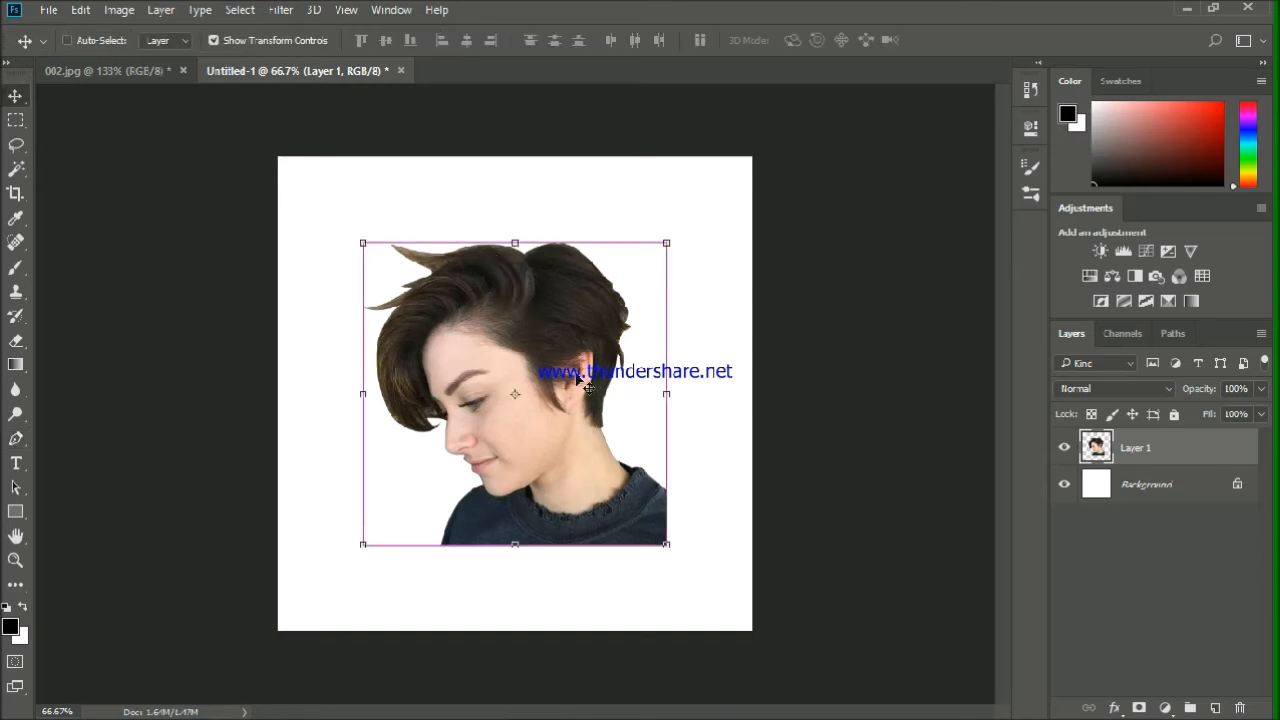
key("ctrl+t")
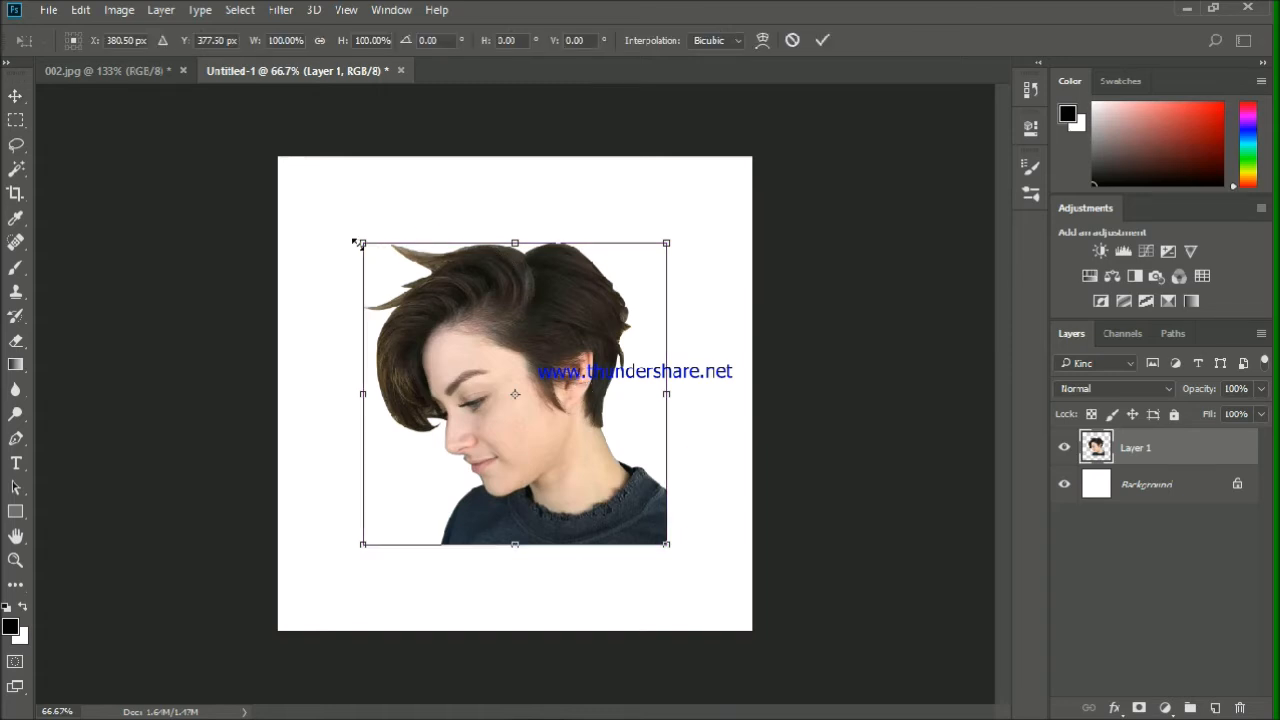
left_click_drag(357, 218, 328, 180)
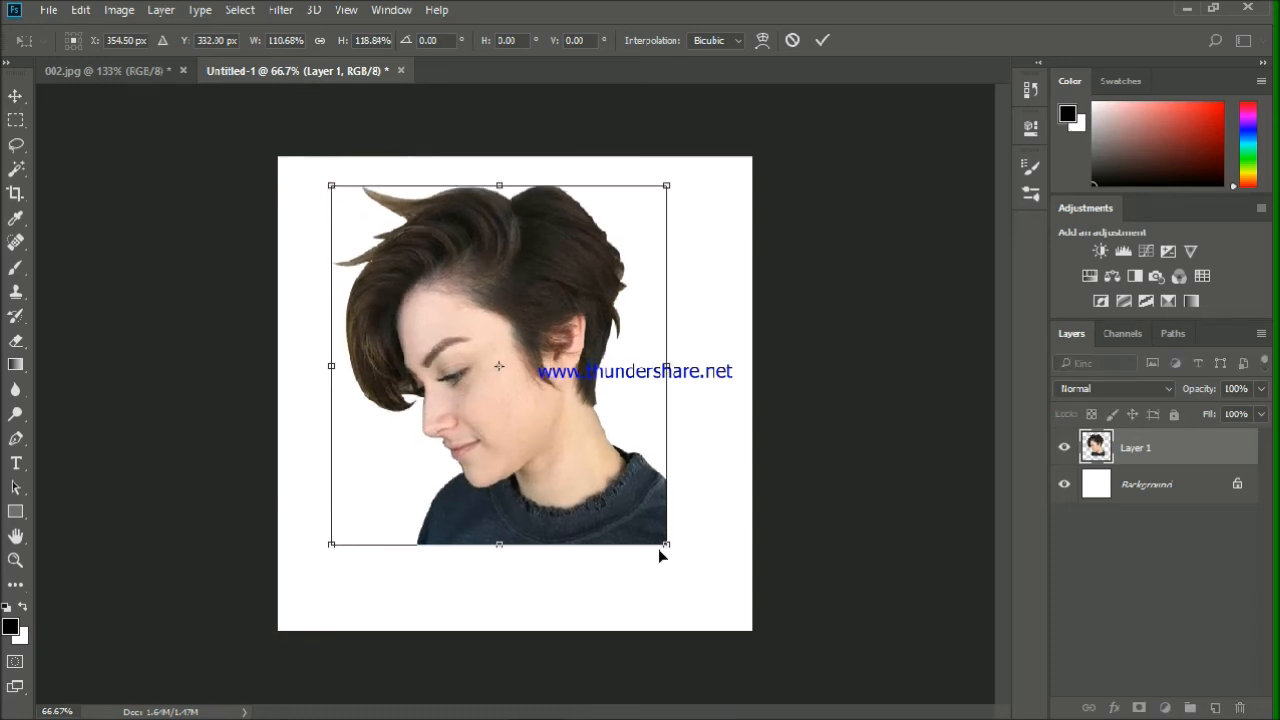
left_click_drag(666, 547, 708, 586)
key("Return")
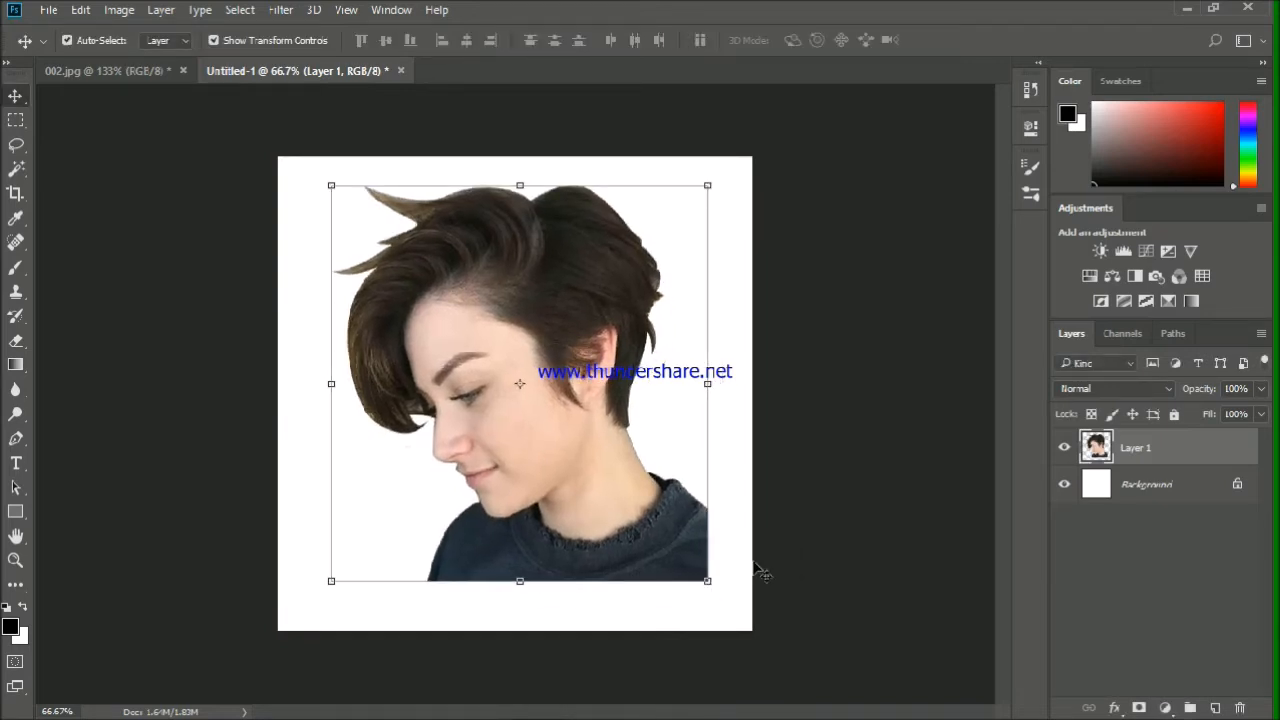
Start the Camera Raw Filter on Layer 1 and convert the portrait to grayscale.
right_click(1102, 453)
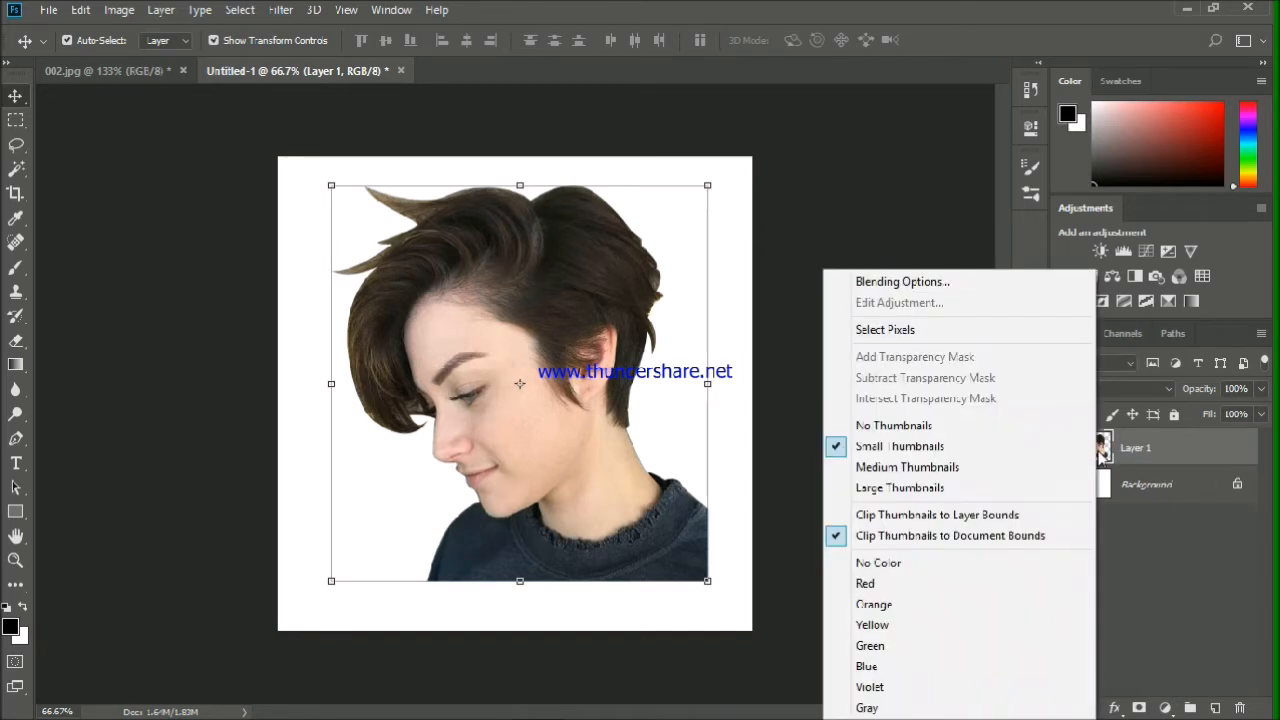
left_click(1101, 456)
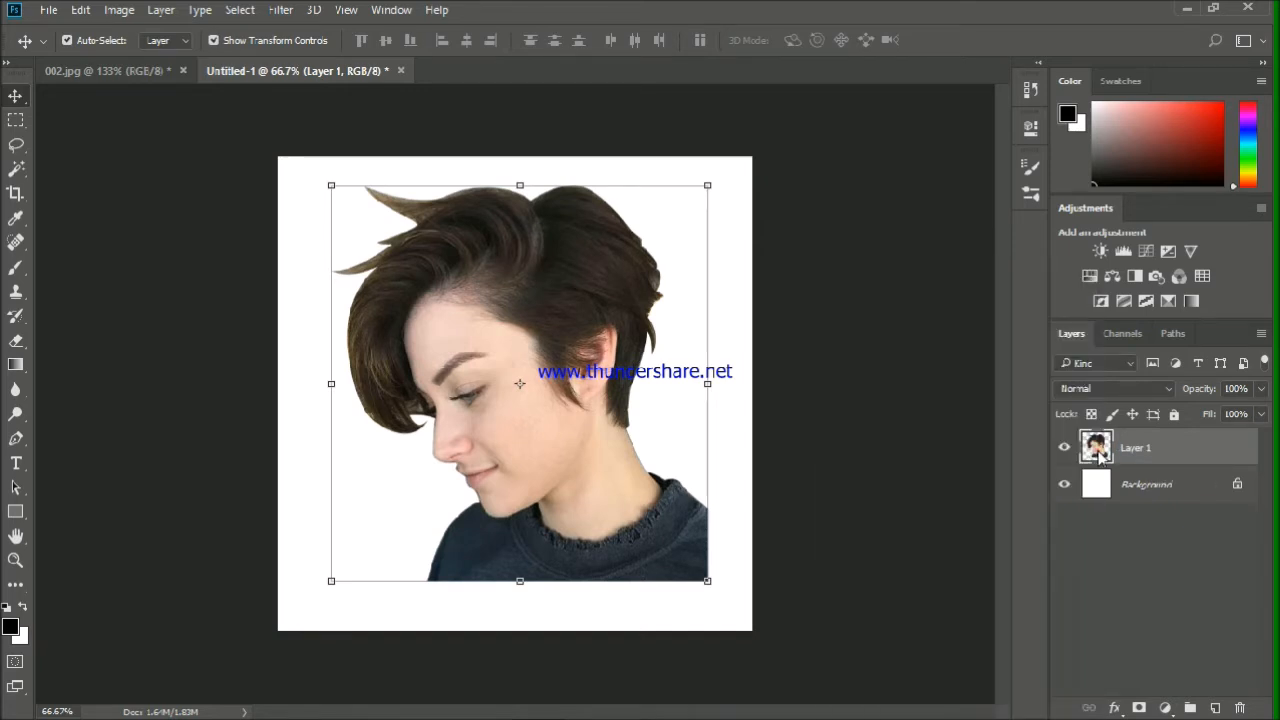
left_click(276, 10)
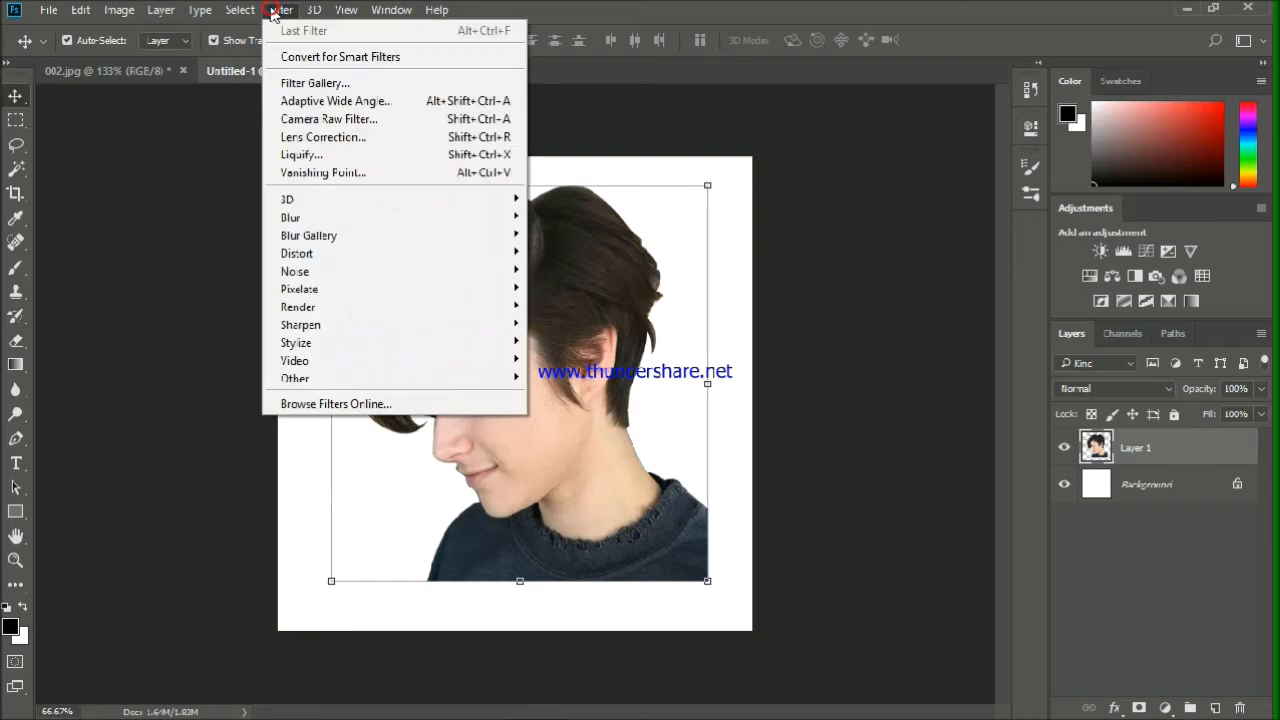
left_click(335, 120)
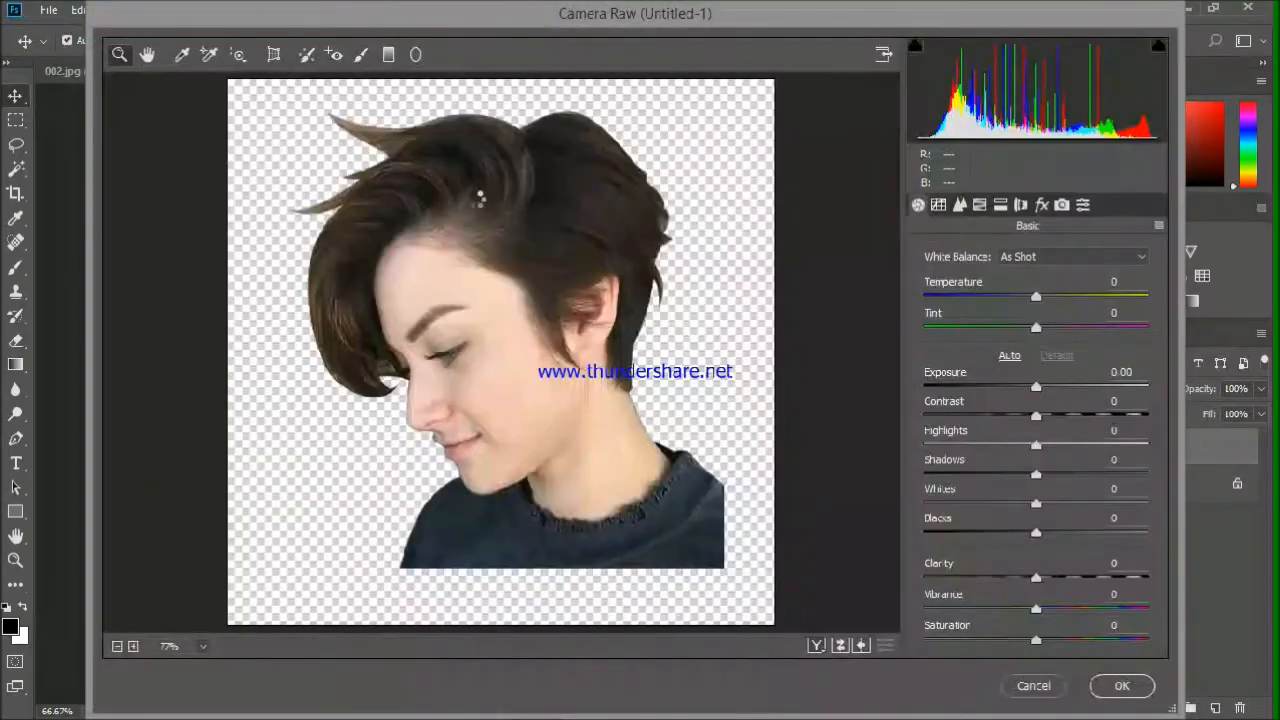
left_click(981, 206)
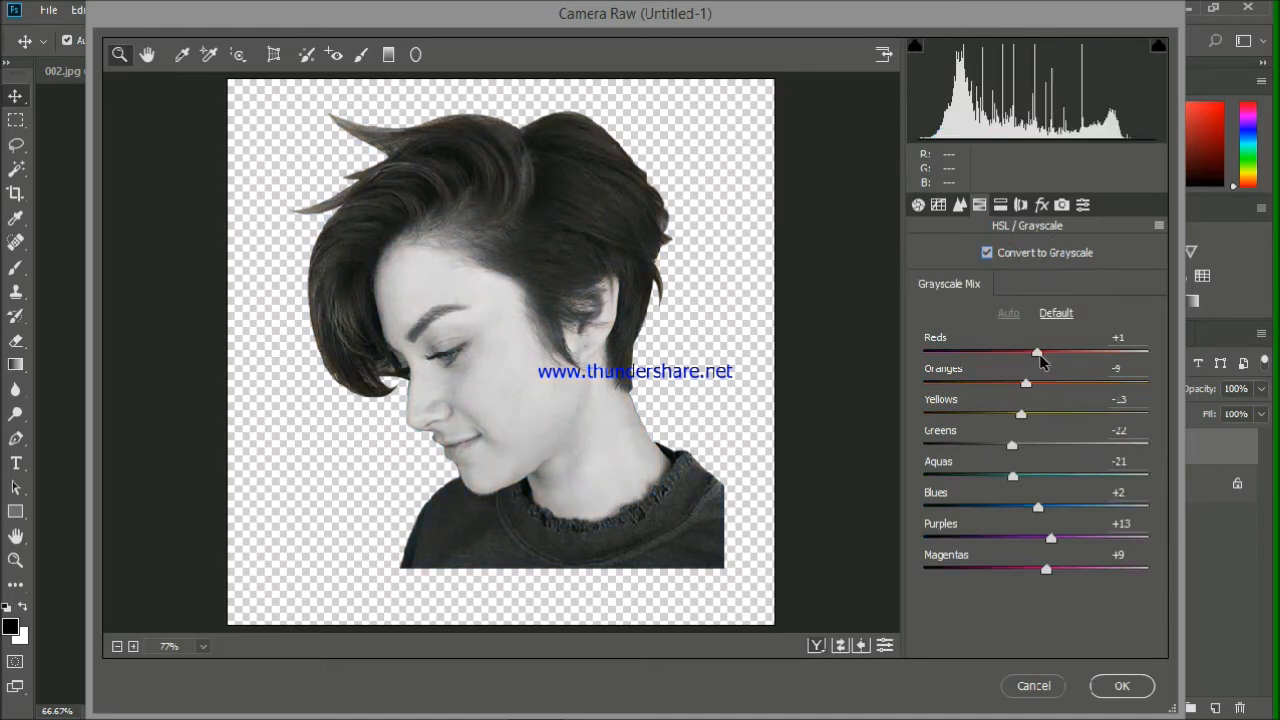
Set the grayscale mix to Reds -17, Oranges +2 and Yellows -63, and apply the filter.
left_click(1037, 355)
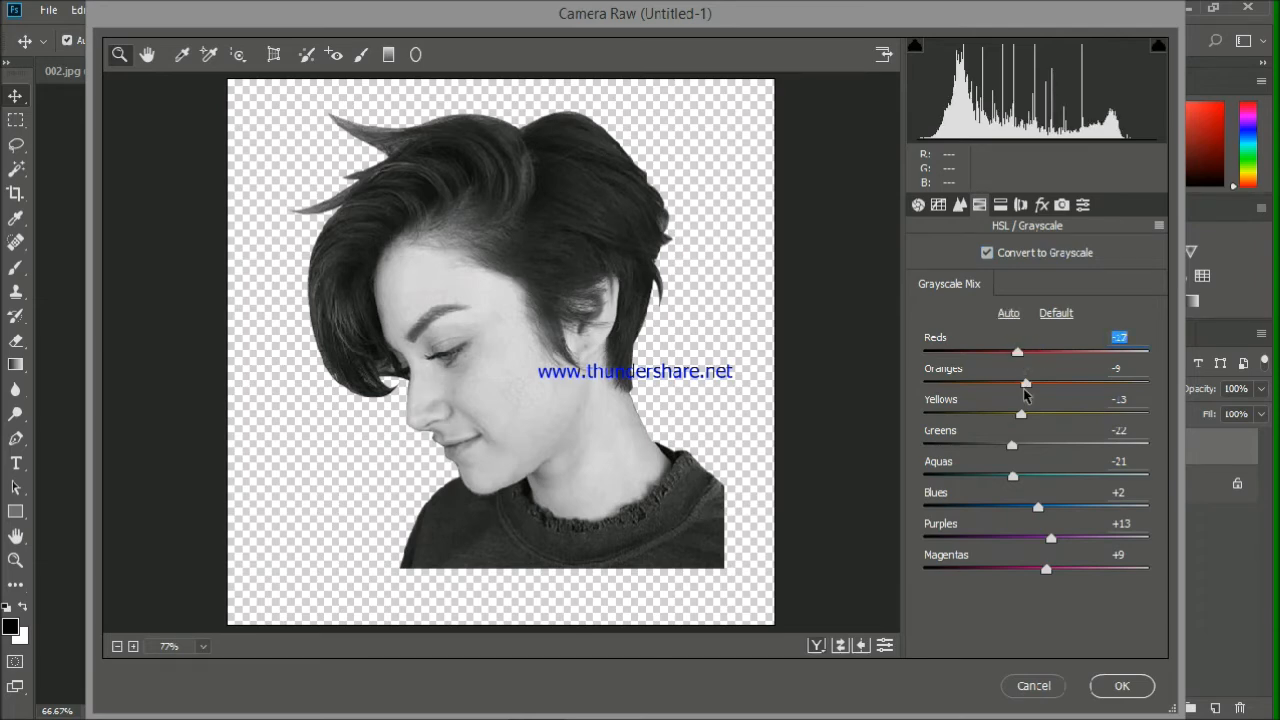
left_click_drag(1030, 386, 1040, 393)
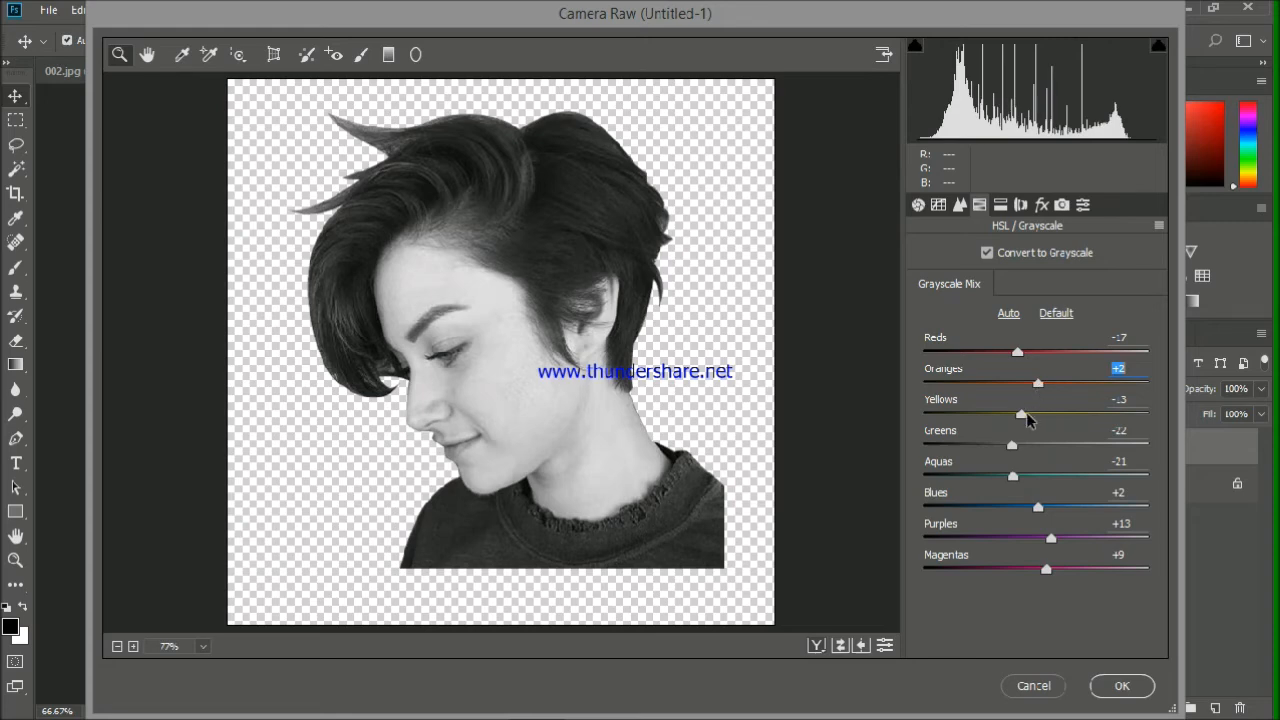
left_click_drag(1021, 414, 967, 433)
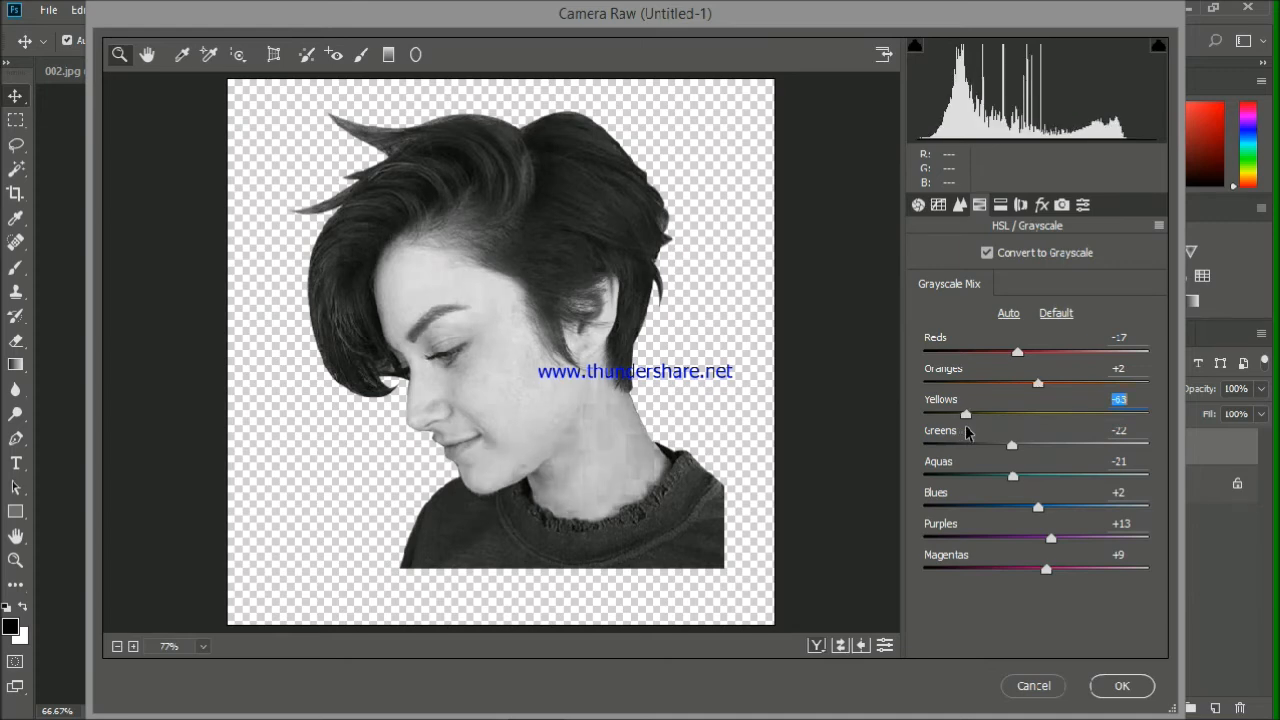
left_click(1120, 688)
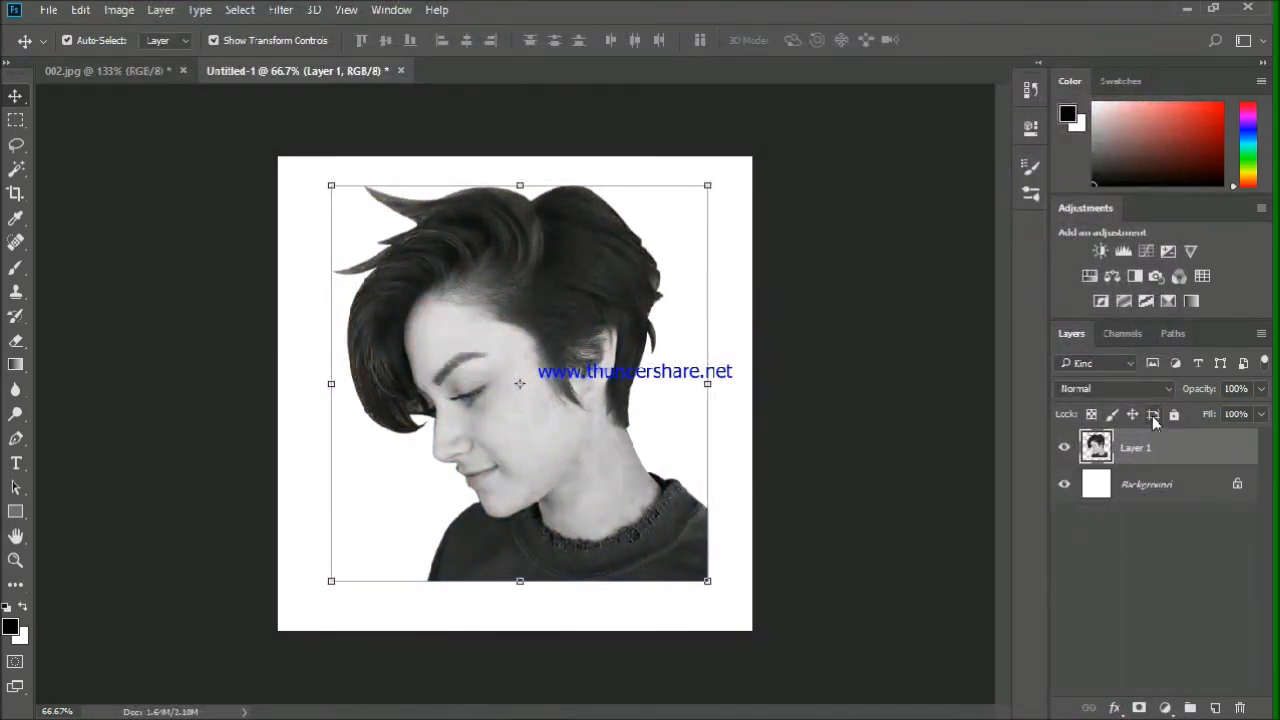
Select the pixels of Layer 1.
right_click(1105, 450)
left_click(971, 251)
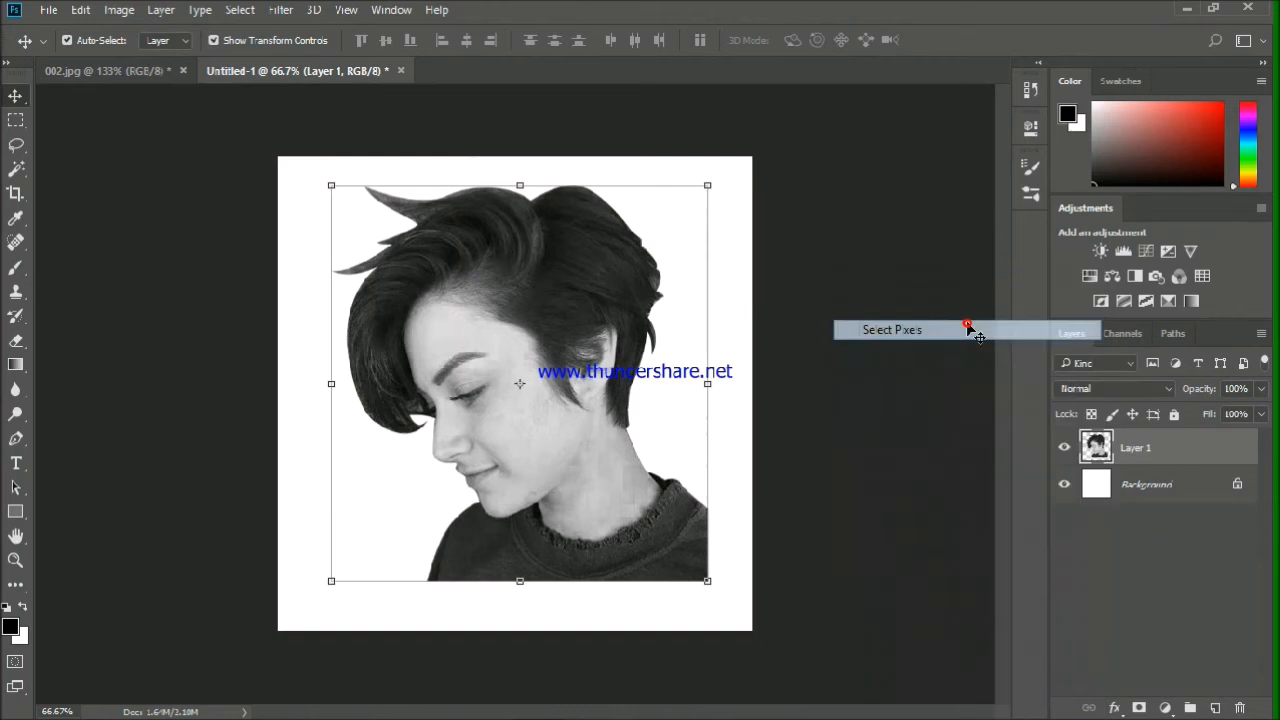
Add a Threshold adjustment over the selected portrait with level 135 and clip it to Layer 1.
left_click(1146, 305)
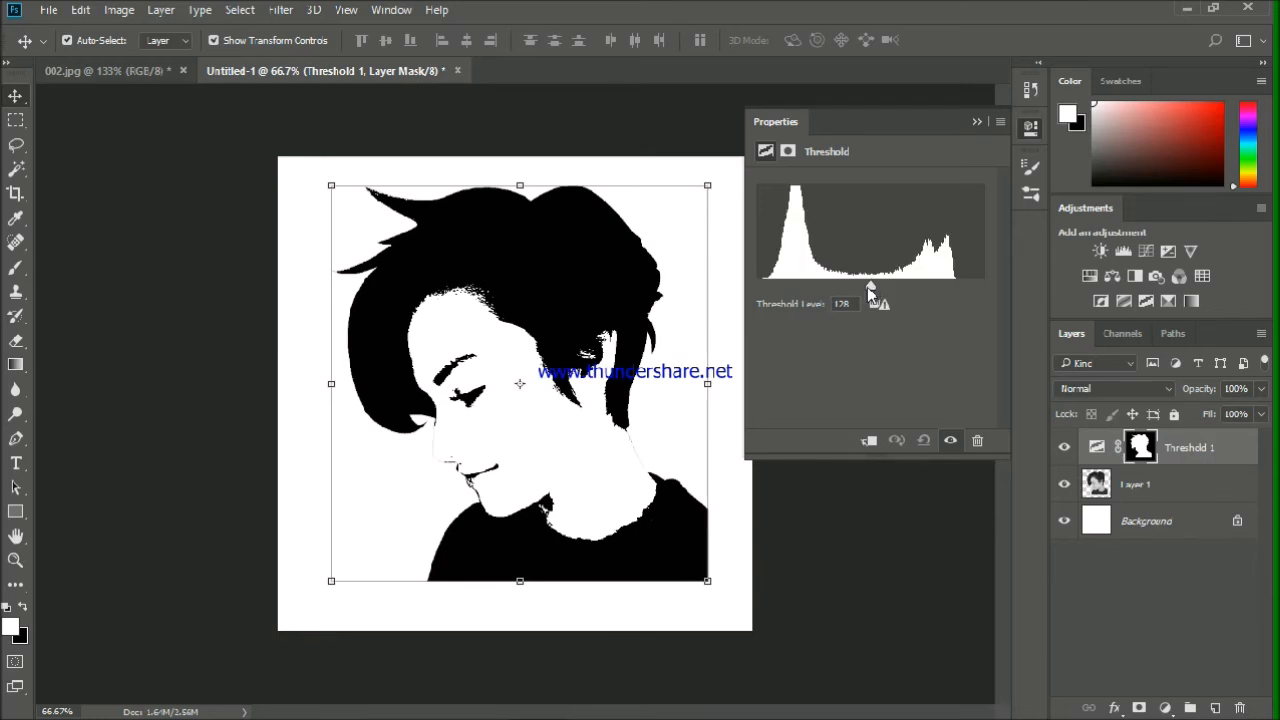
left_click_drag(868, 284, 866, 284)
left_click_drag(873, 283, 877, 290)
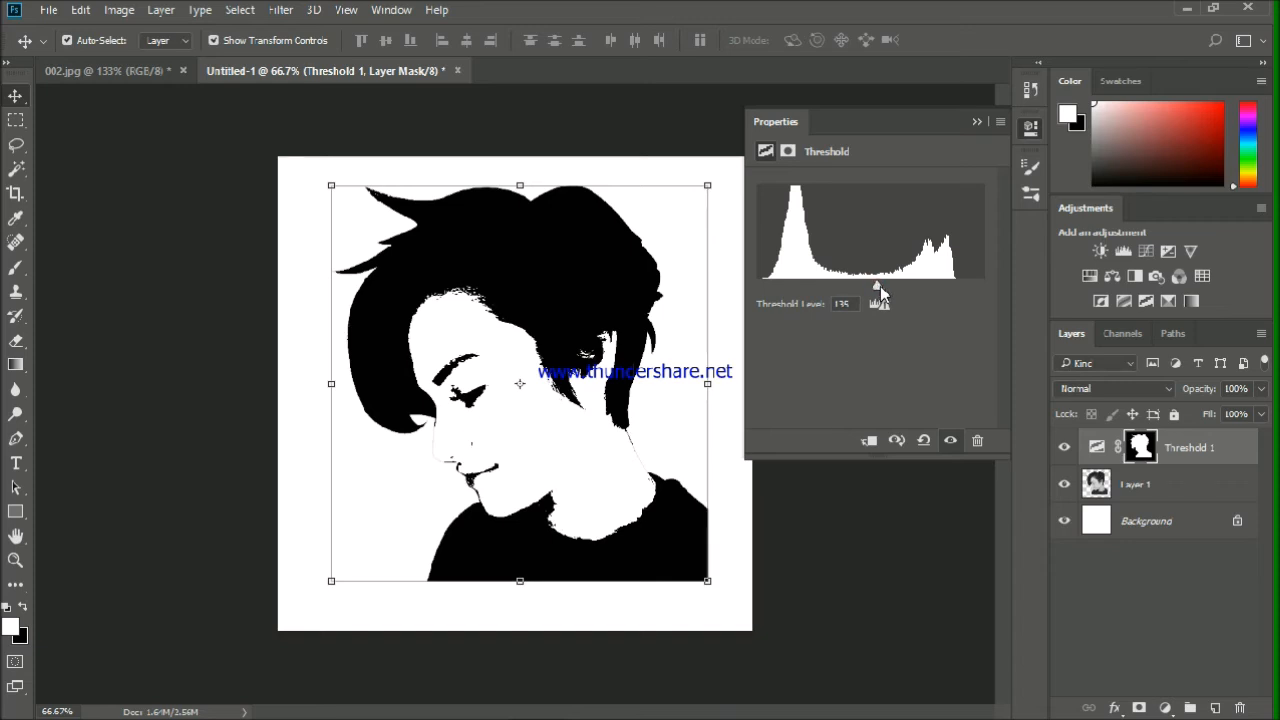
left_click(977, 121)
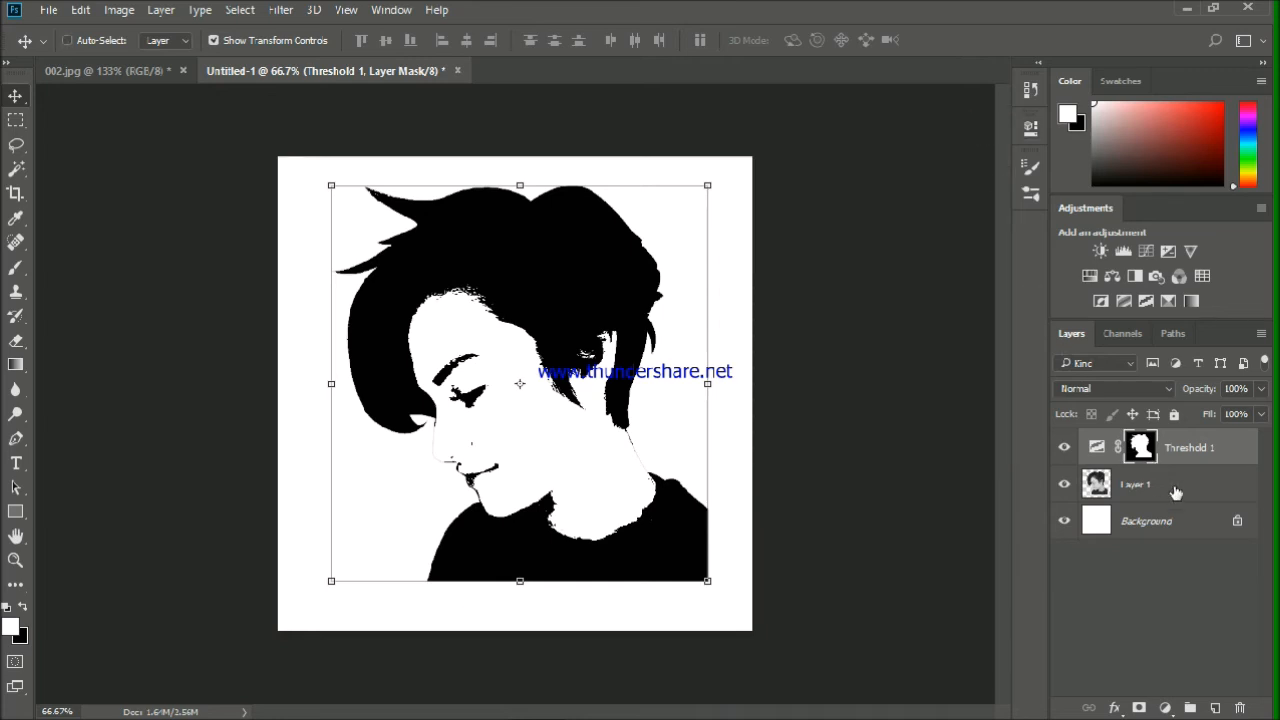
key("ctrl+alt+g")
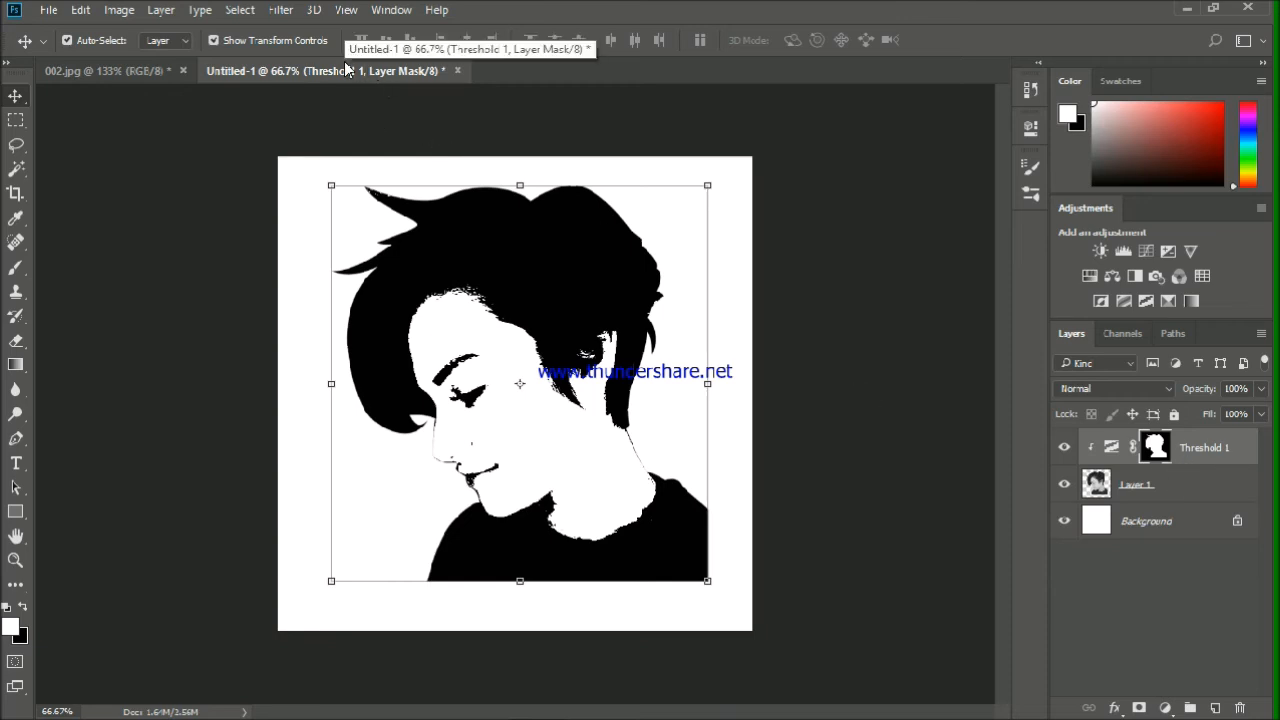
Close the 002.jpg document without saving its changes.
left_click(138, 74)
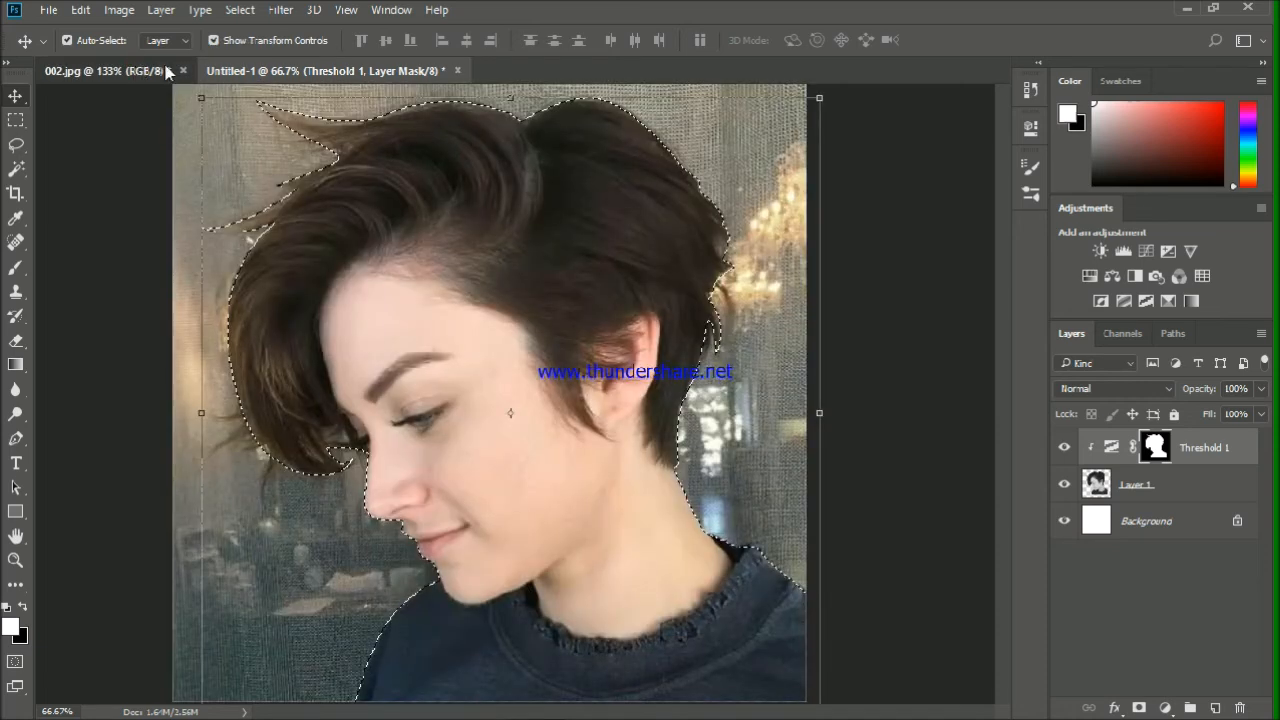
left_click(181, 69)
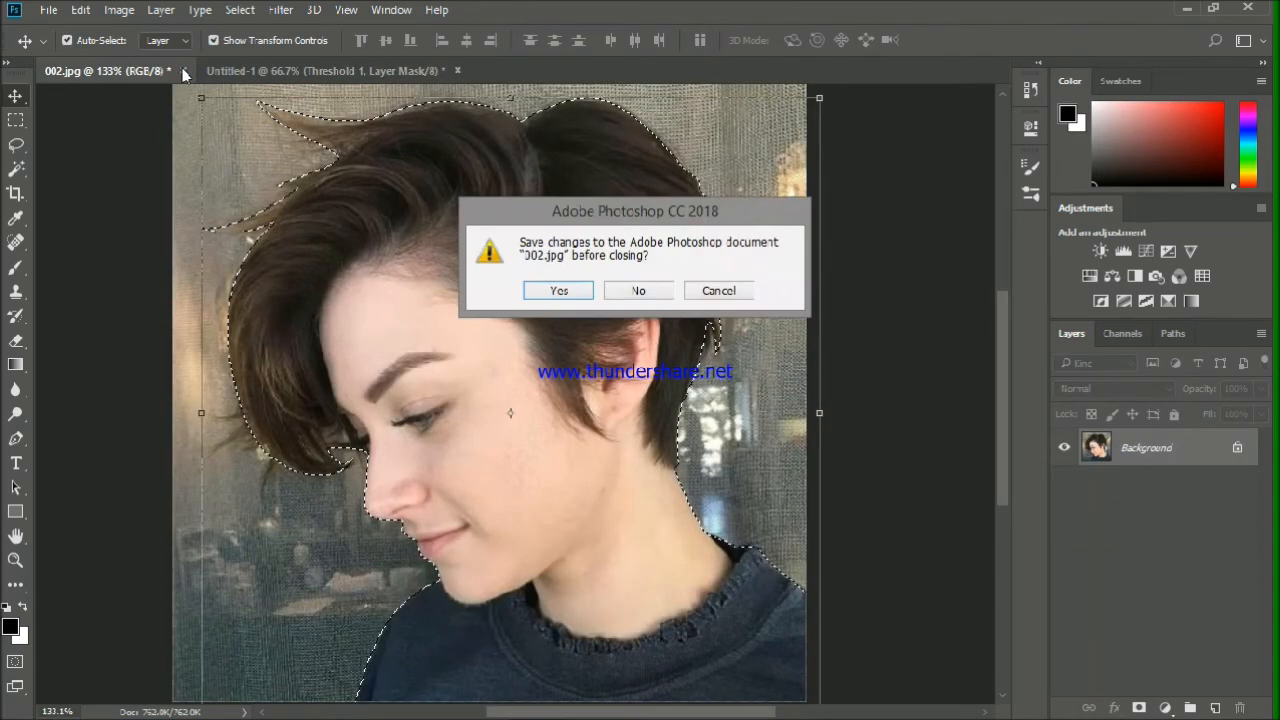
left_click(646, 289)
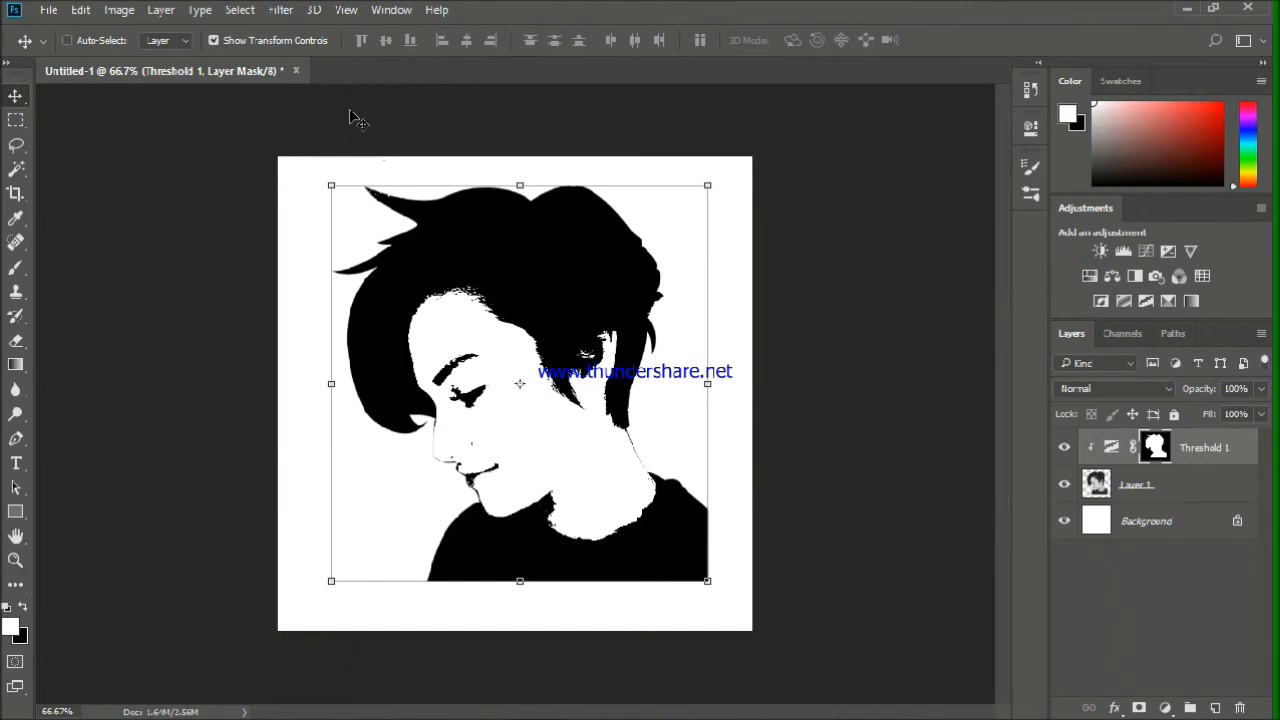
Open eiffel-tower-wallpaper-18.jpg from the Pictures folder and copy the entire image.
key("ctrl+o")
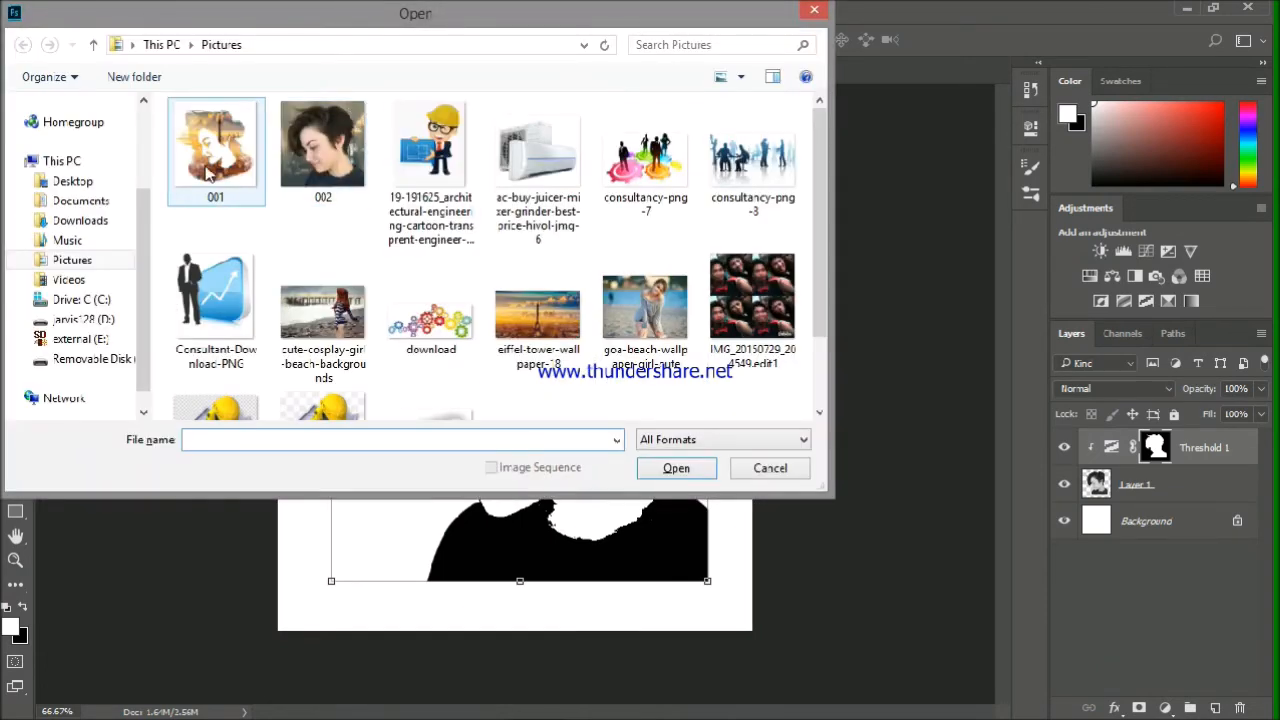
double_click(513, 337)
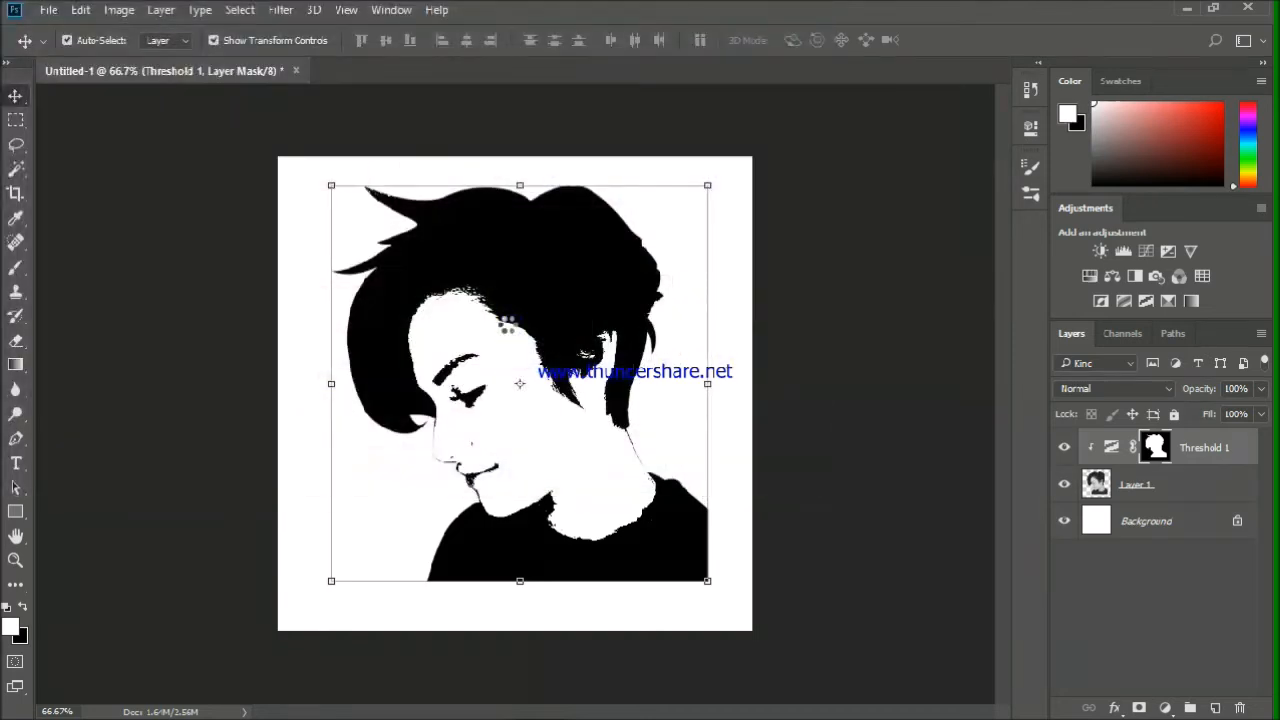
key("d")
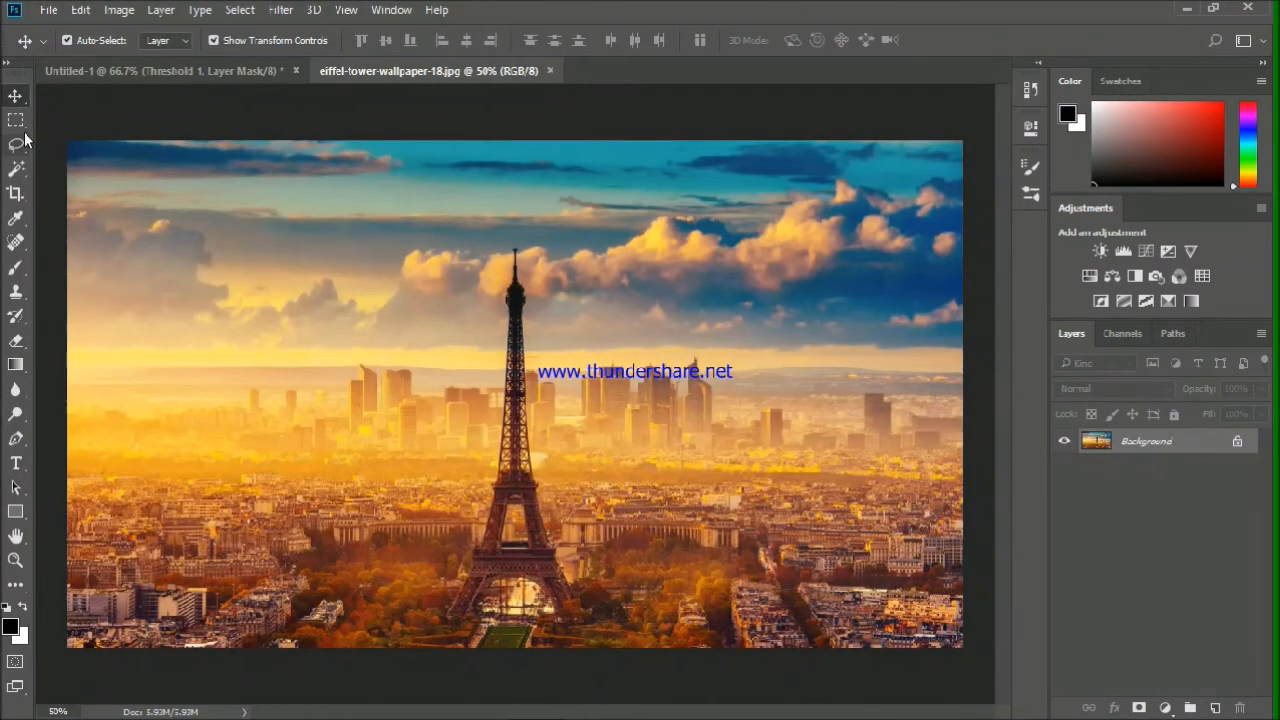
key("ctrl+a")
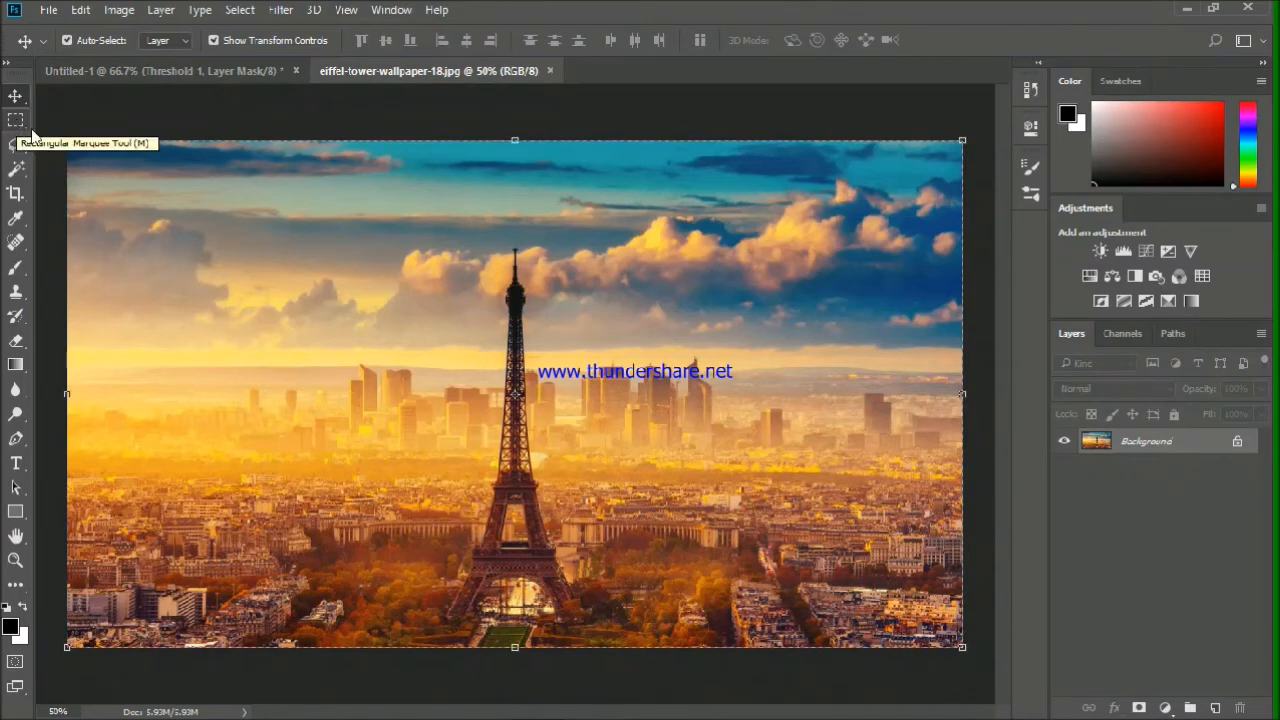
key("ctrl+c")
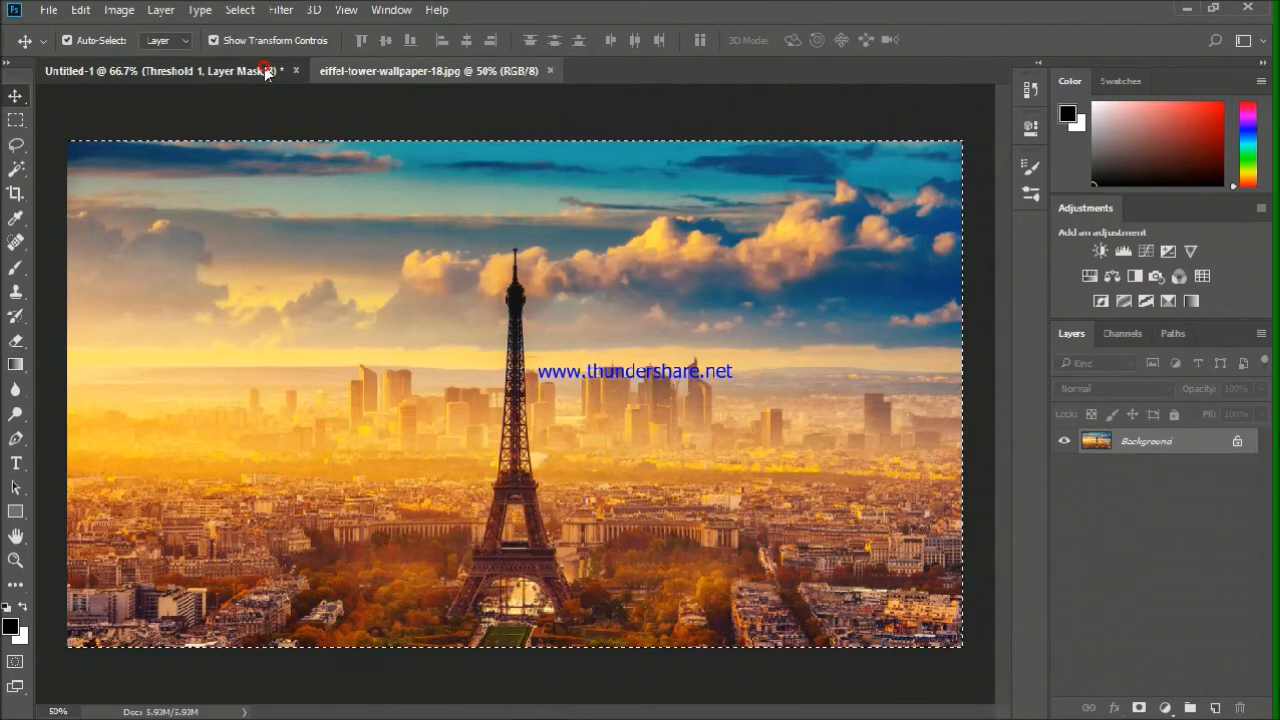
Paste the Eiffel Tower image above the Threshold layer in Untitled-1 and scale it to about 61.5% width and 77.9% height, covering the canvas.
left_click(290, 68)
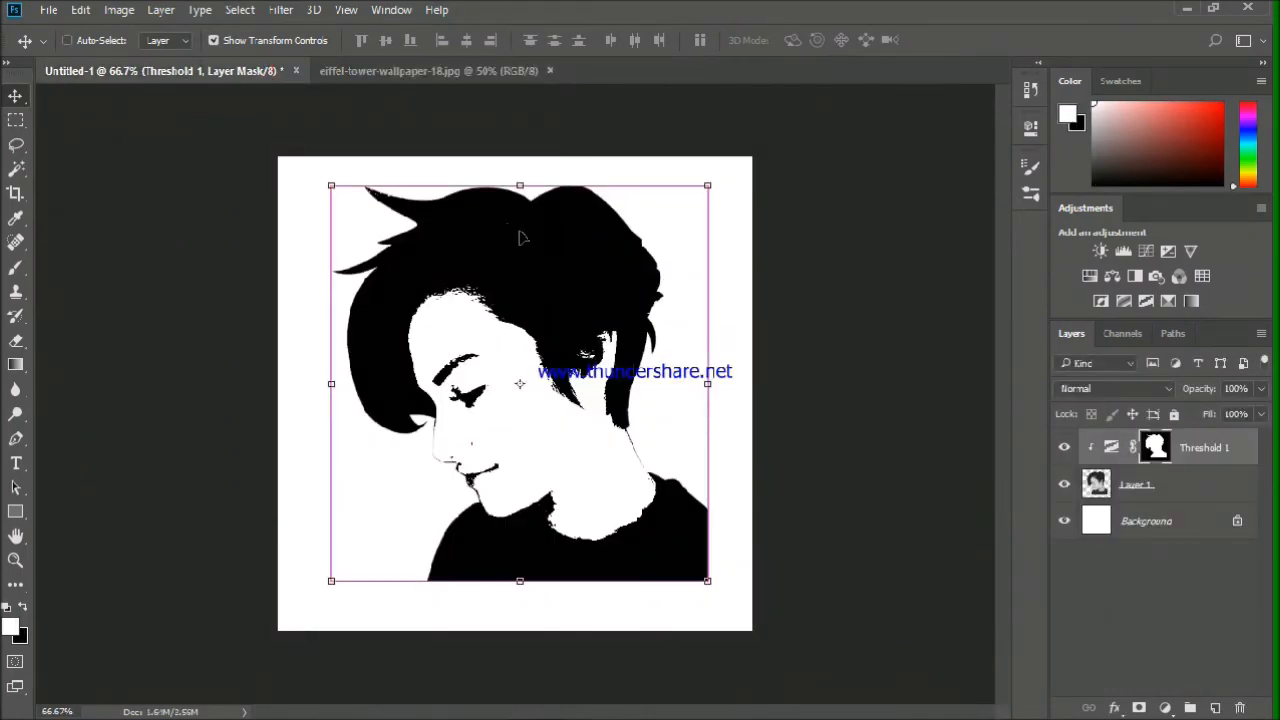
key("ctrl+v")
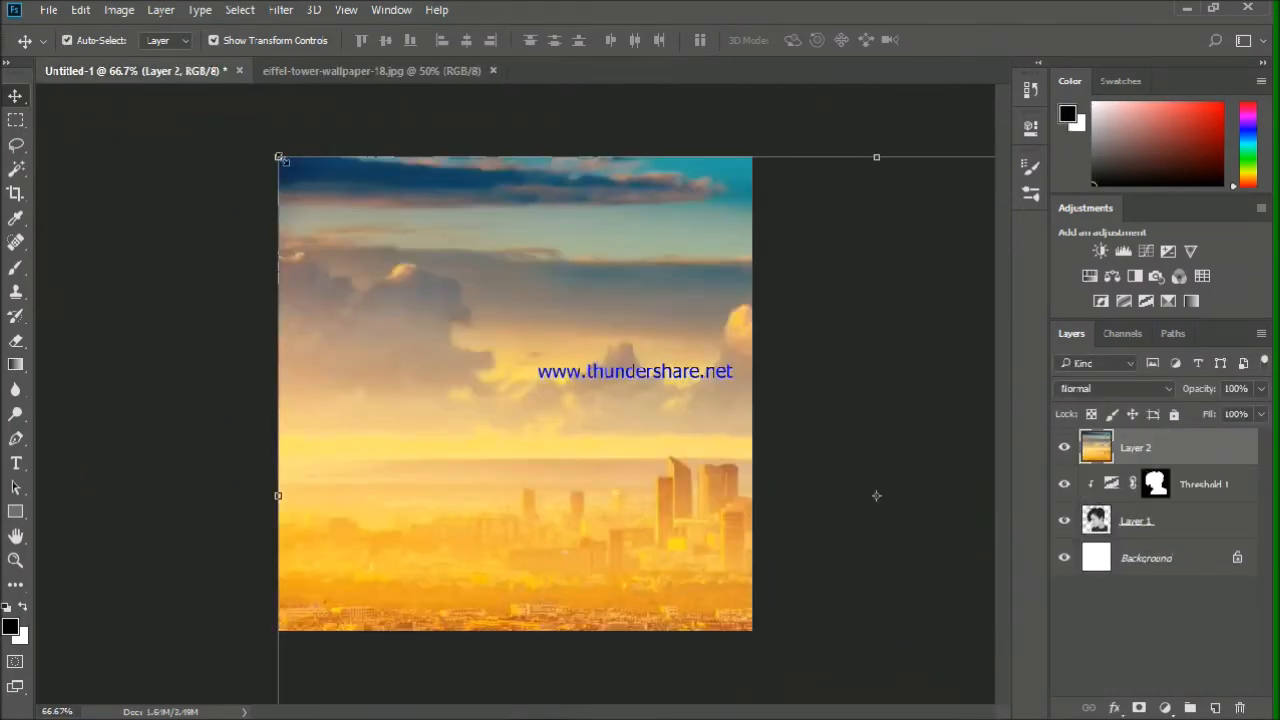
left_click_drag(278, 157, 174, 157)
left_click_drag(170, 279, 258, 296)
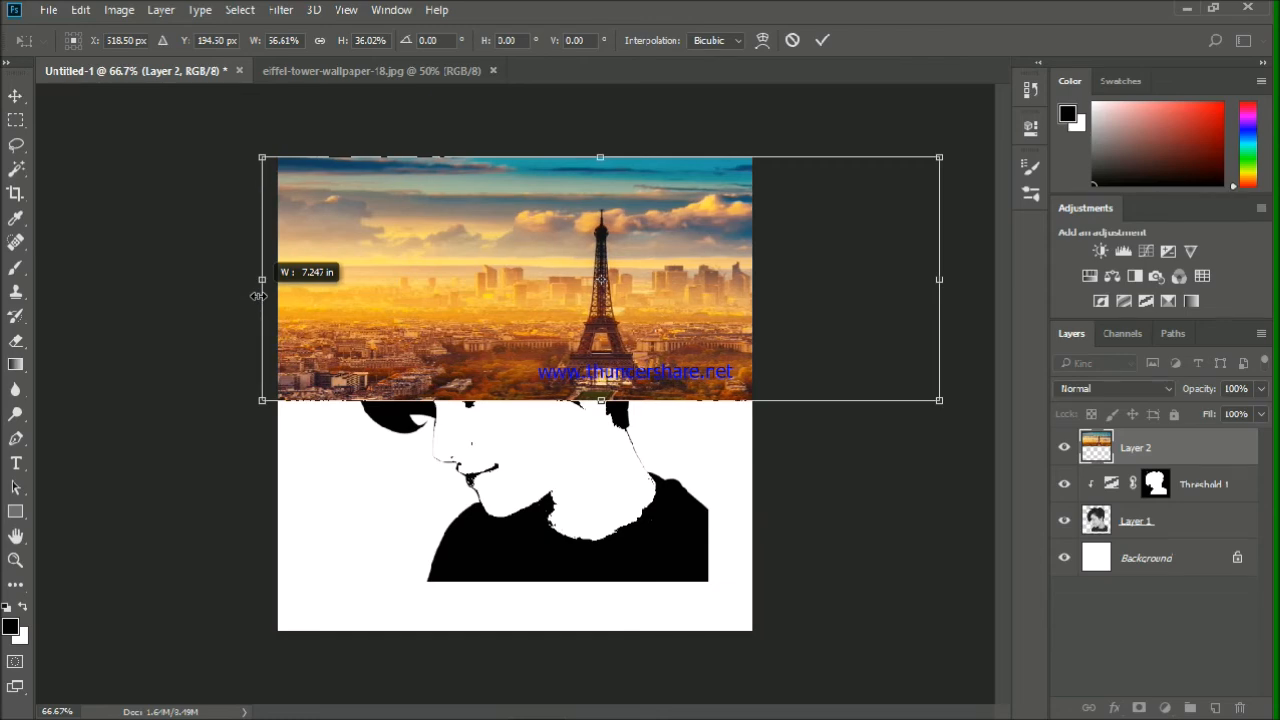
left_click_drag(425, 300, 276, 293)
left_click_drag(801, 402, 800, 673)
left_click_drag(665, 528, 598, 530)
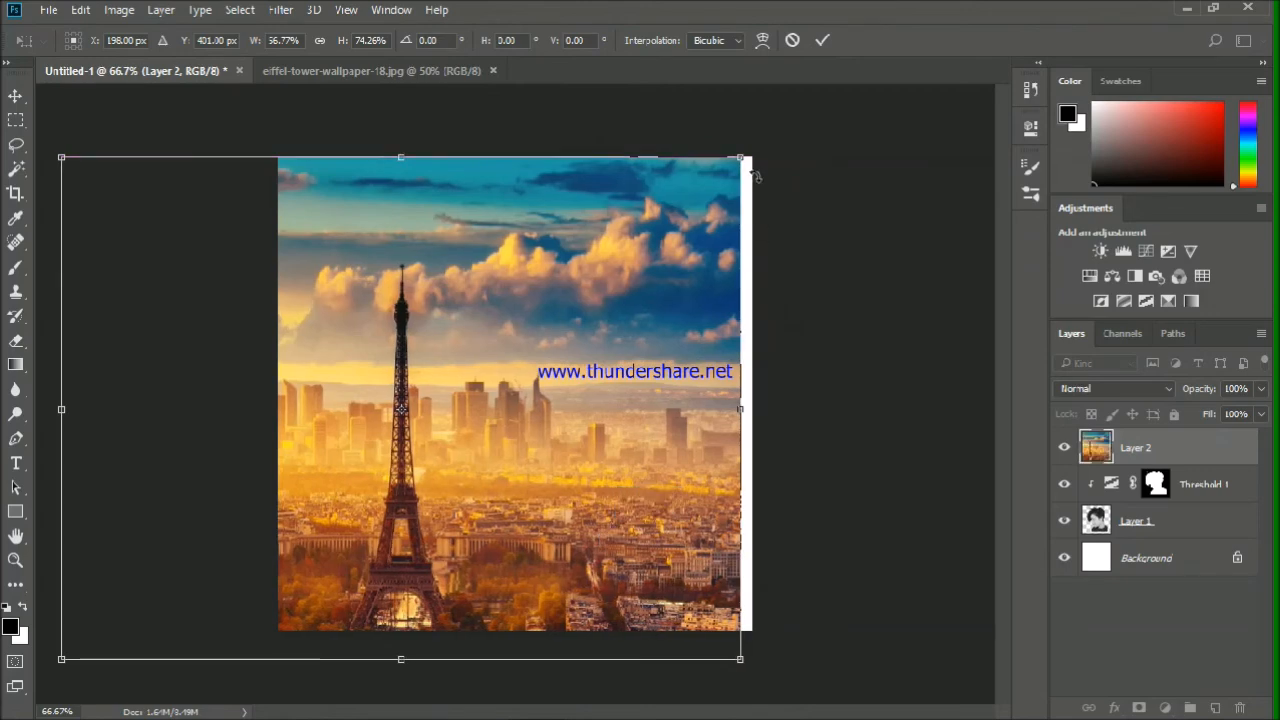
left_click_drag(741, 158, 798, 131)
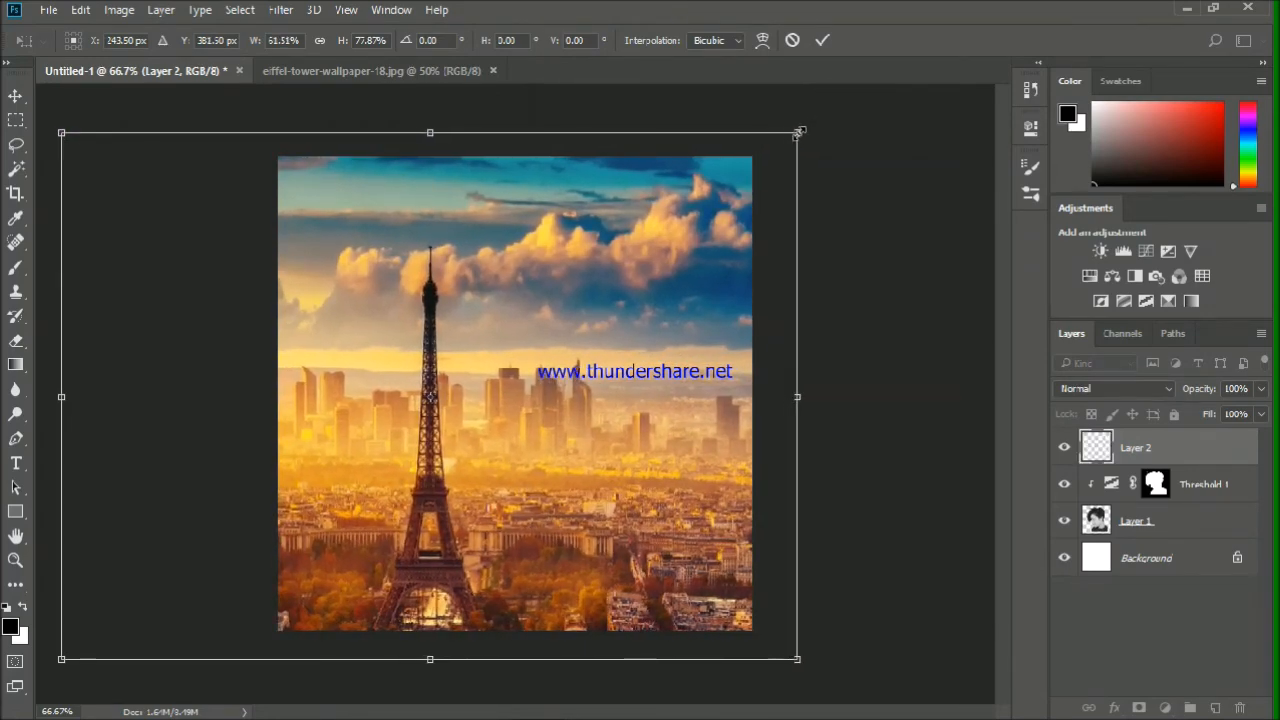
key("Return")
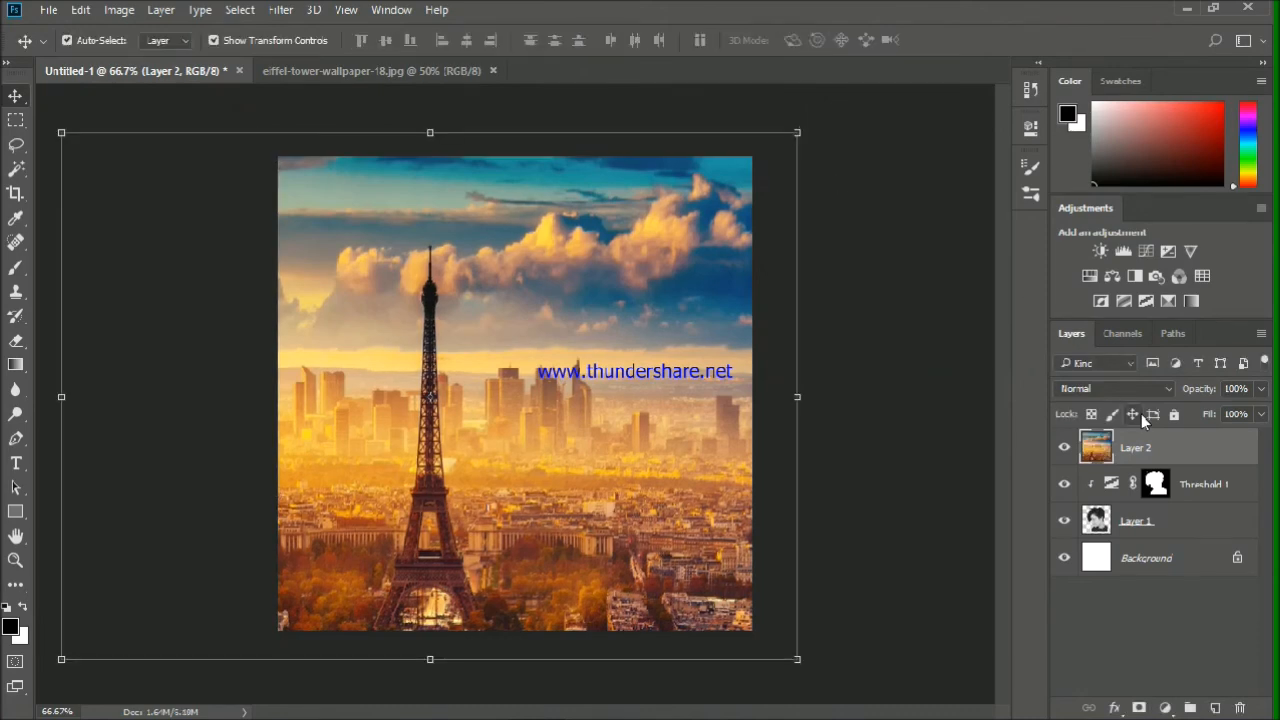
Set Layer 2's blend mode to Screen and narrow it to about 79.4% width, shifting the tower toward the portrait's middle.
left_click(1168, 391)
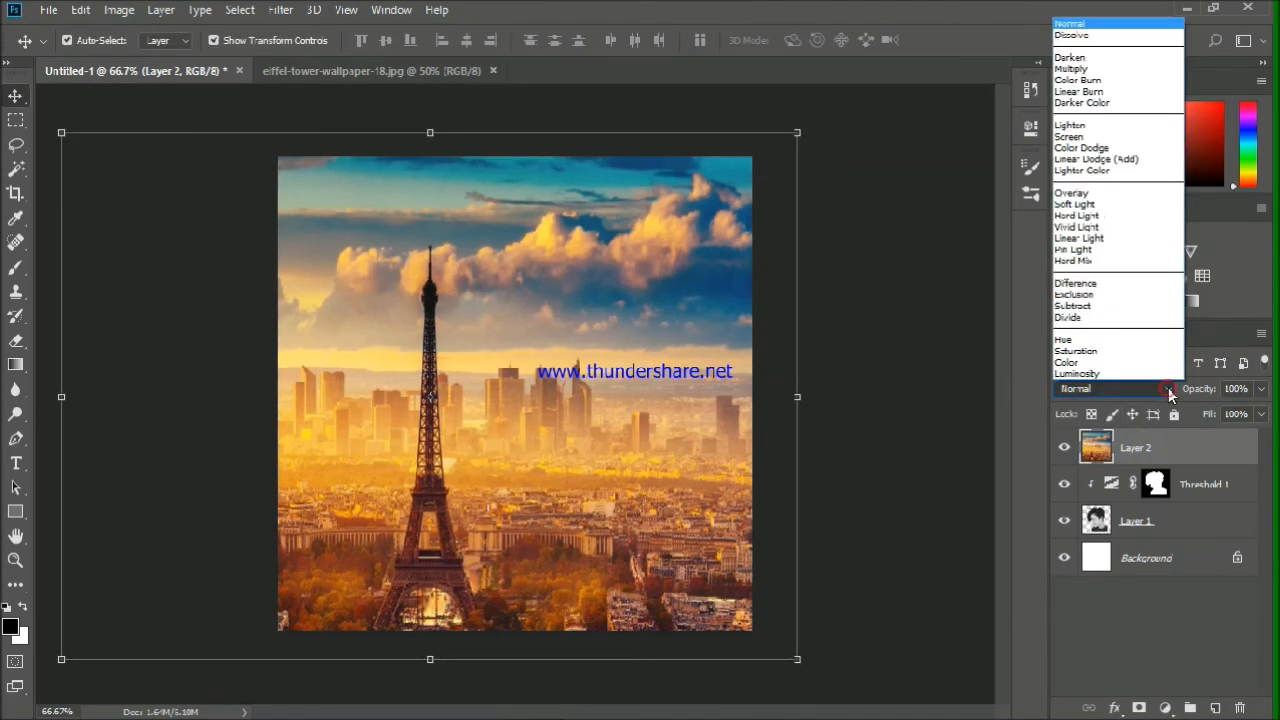
left_click(1104, 138)
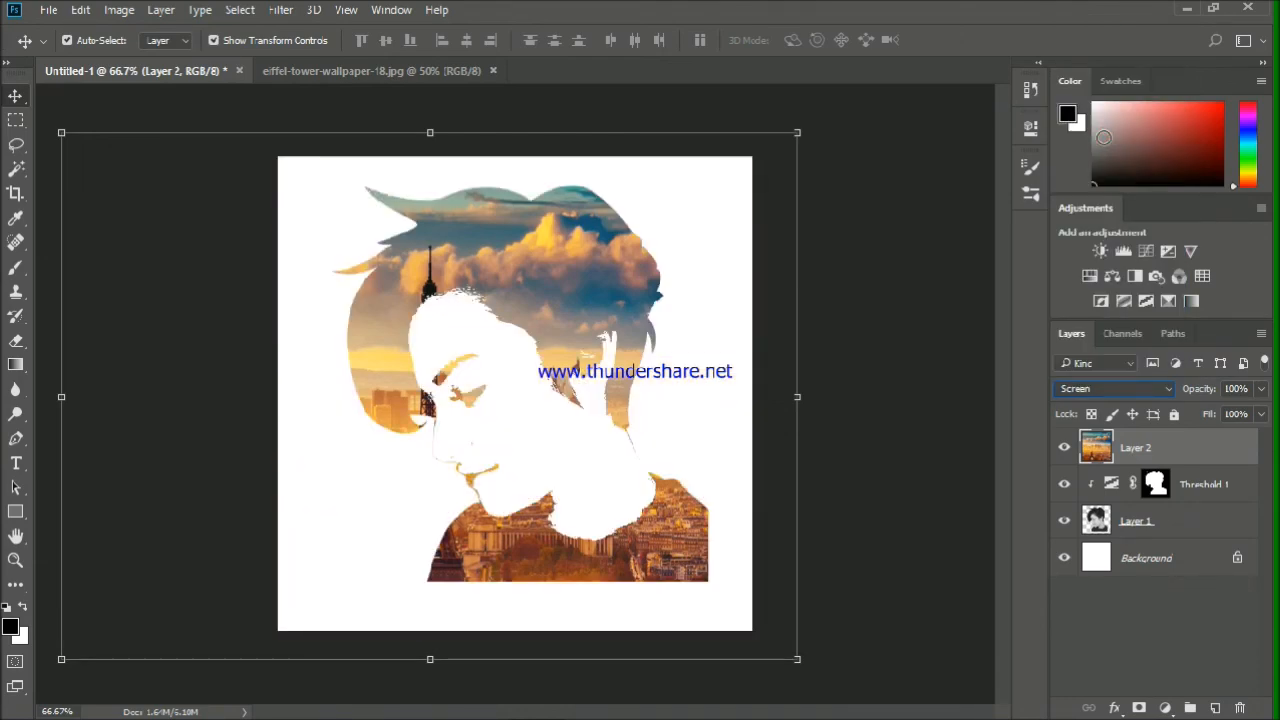
left_click_drag(62, 396, 214, 411)
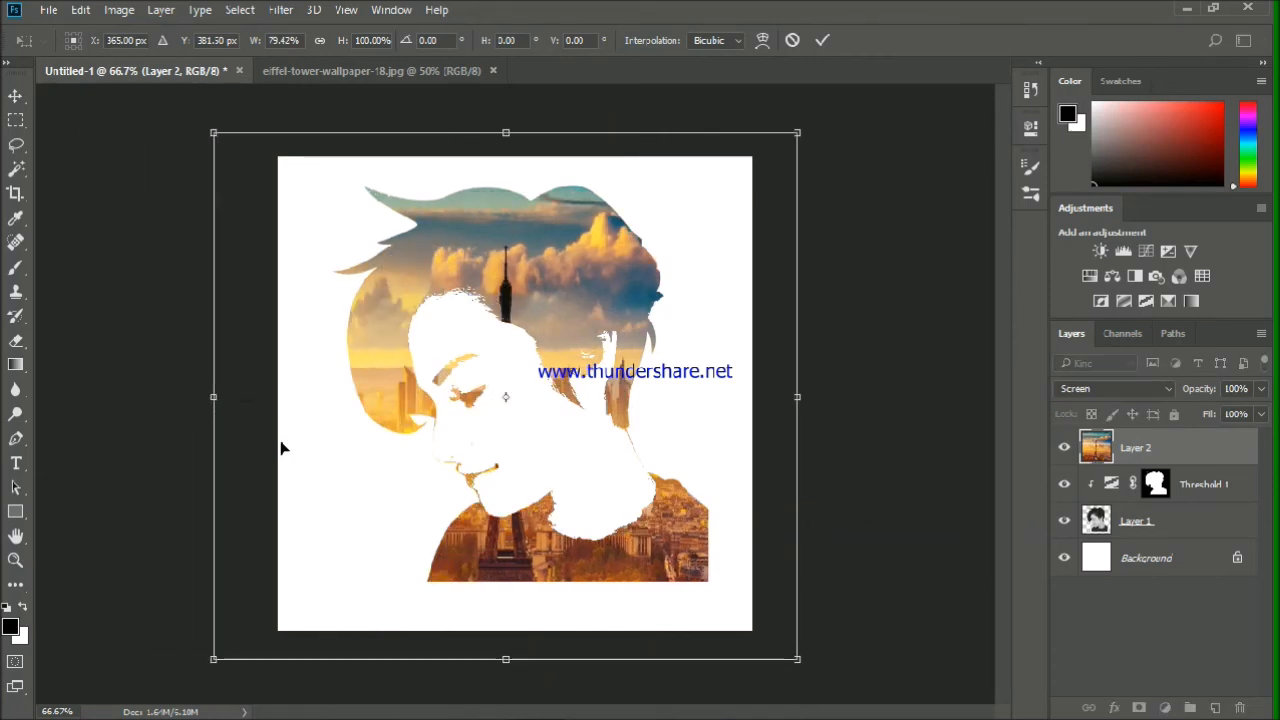
key("Return")
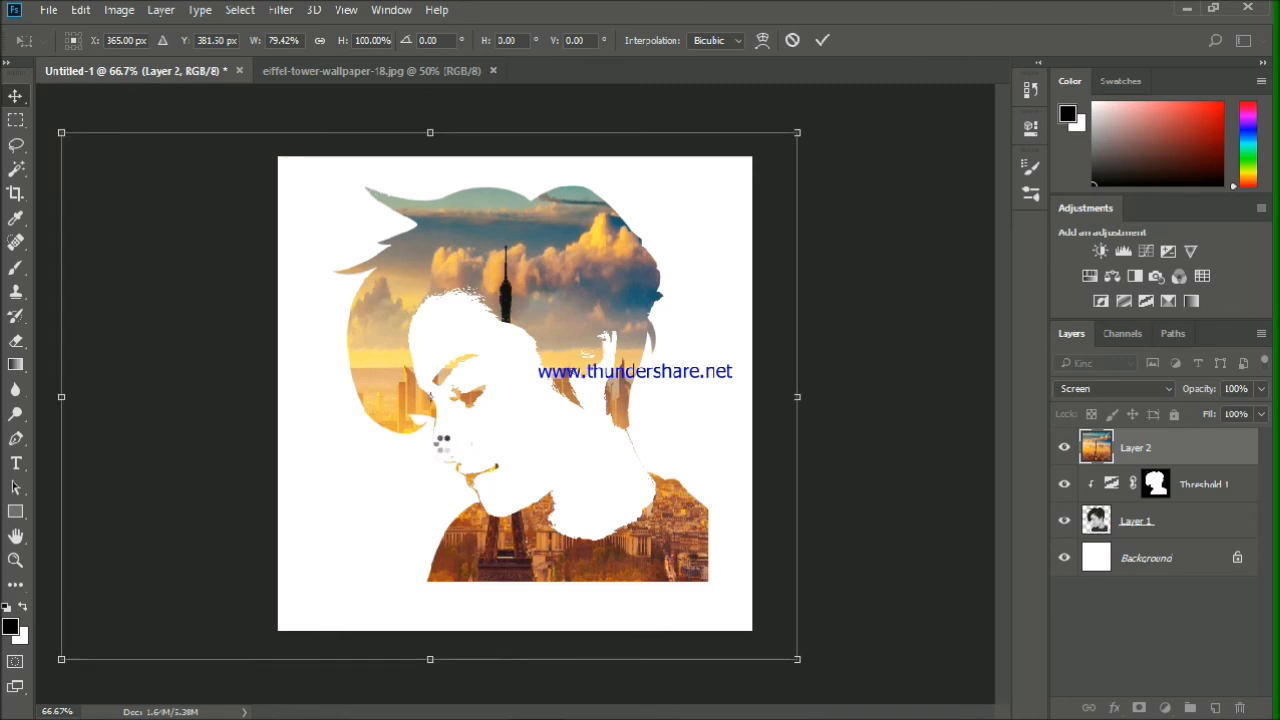